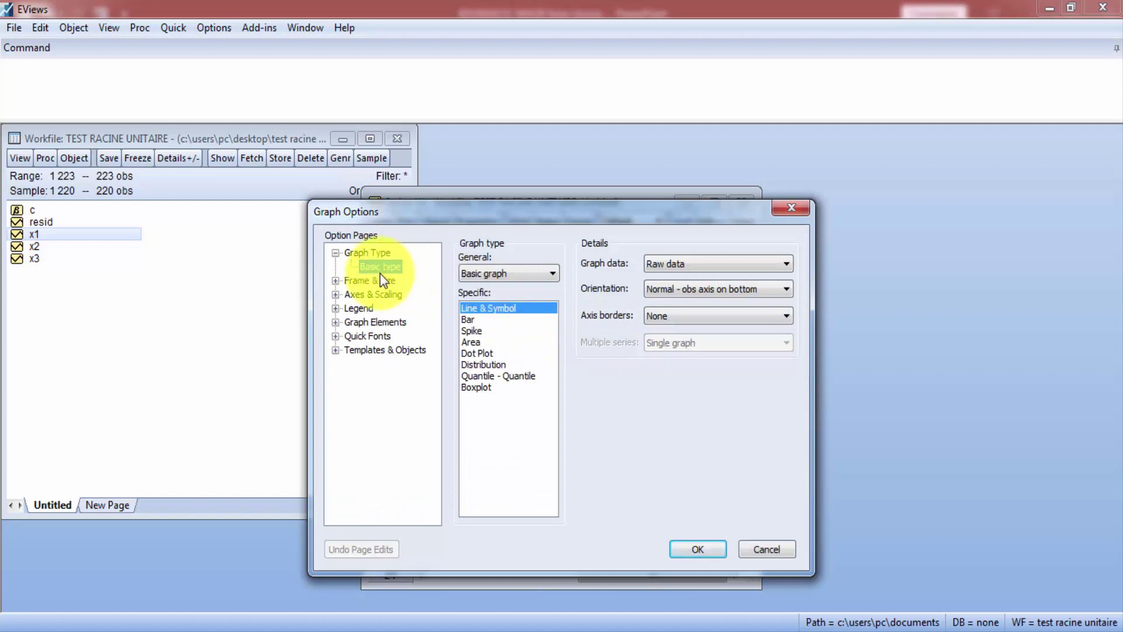
- Display series X1 as a basic Line & Symbol graph of raw data and examine its trend
click(698, 548)
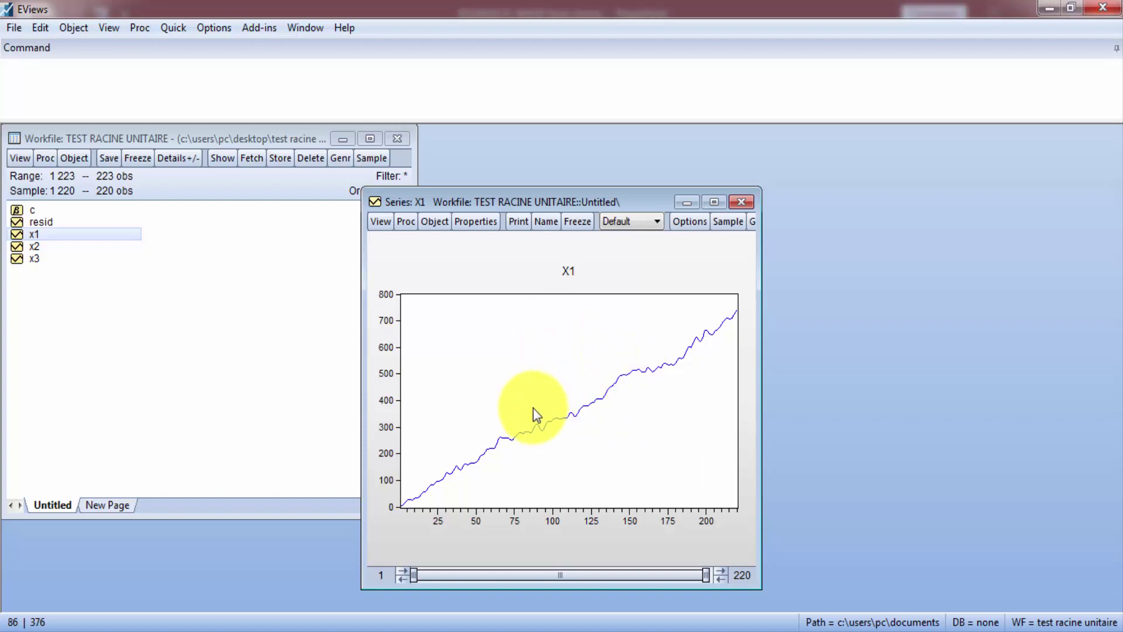
mouse_move(540, 421)
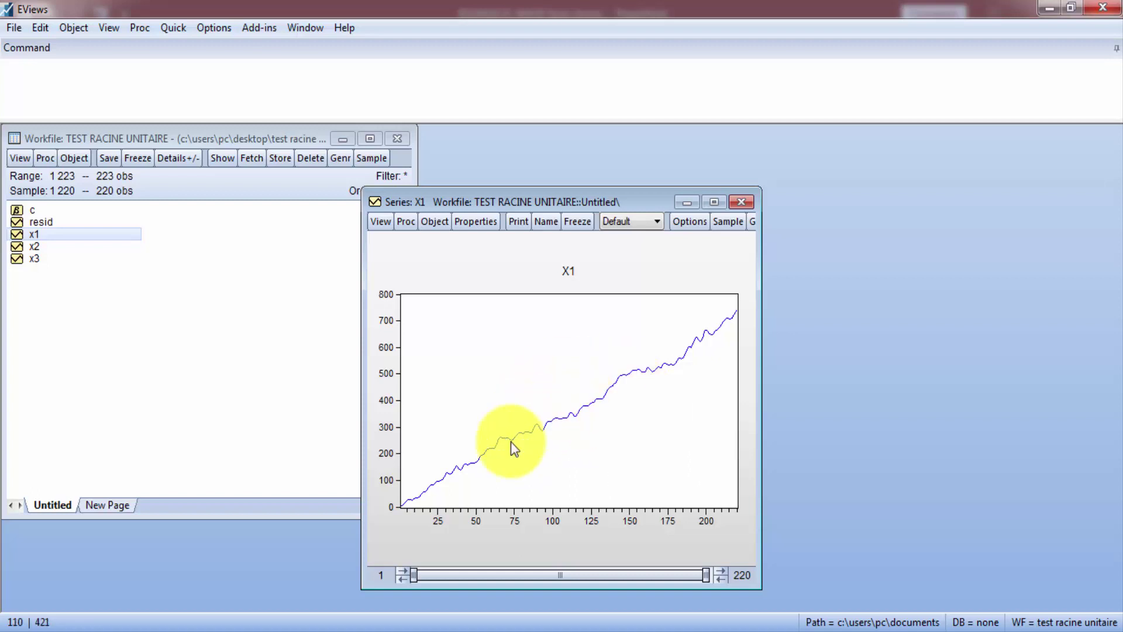
mouse_move(446, 479)
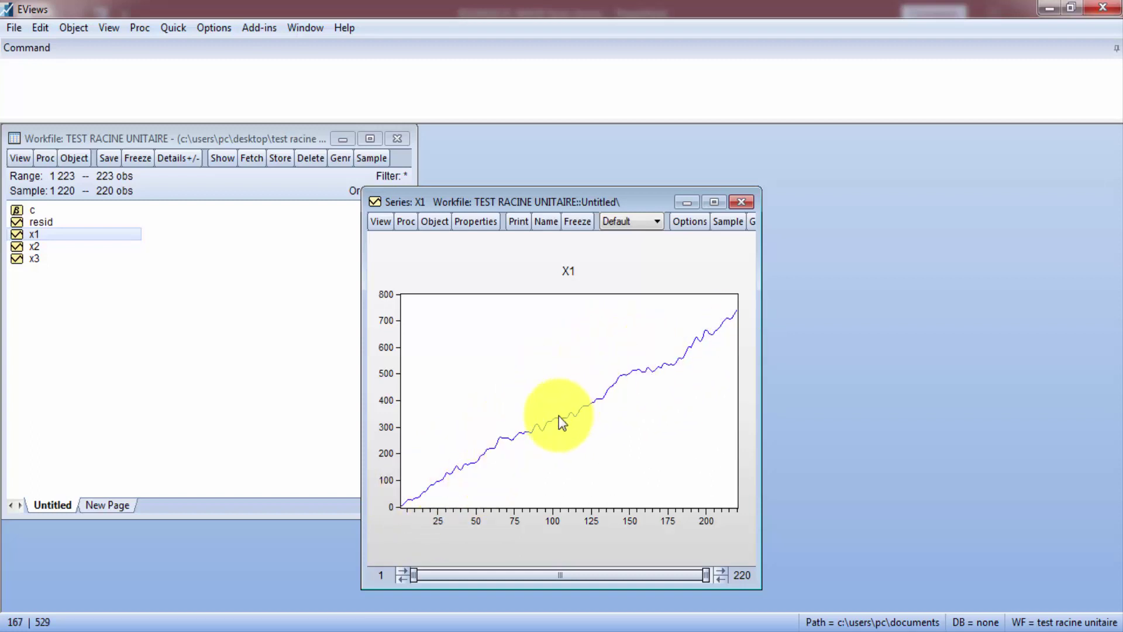
mouse_move(533, 445)
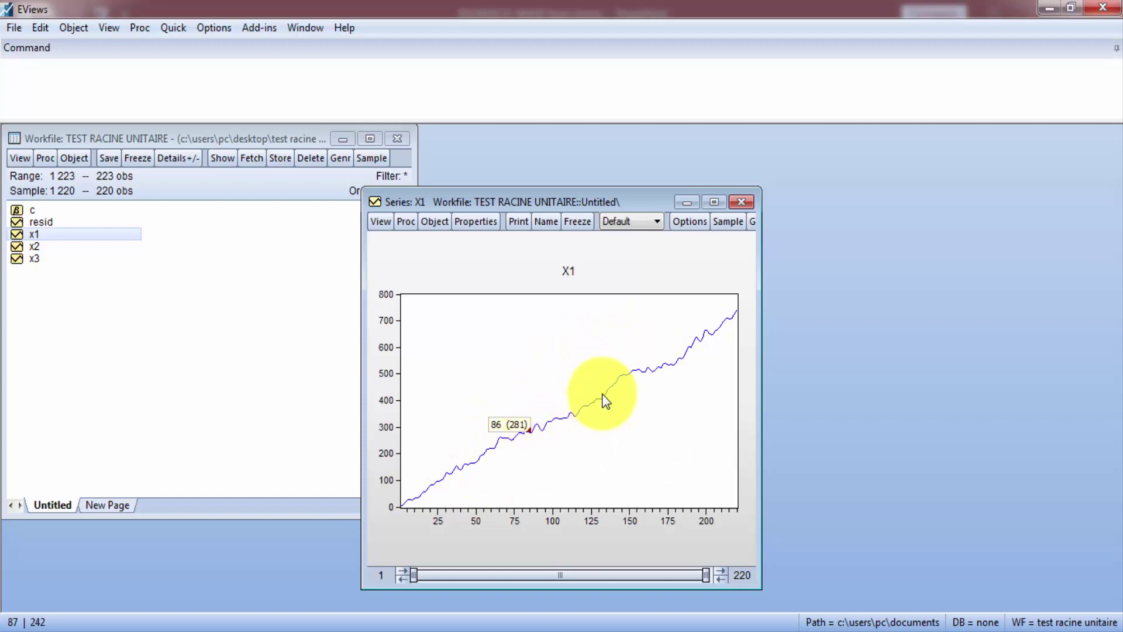
mouse_move(601, 395)
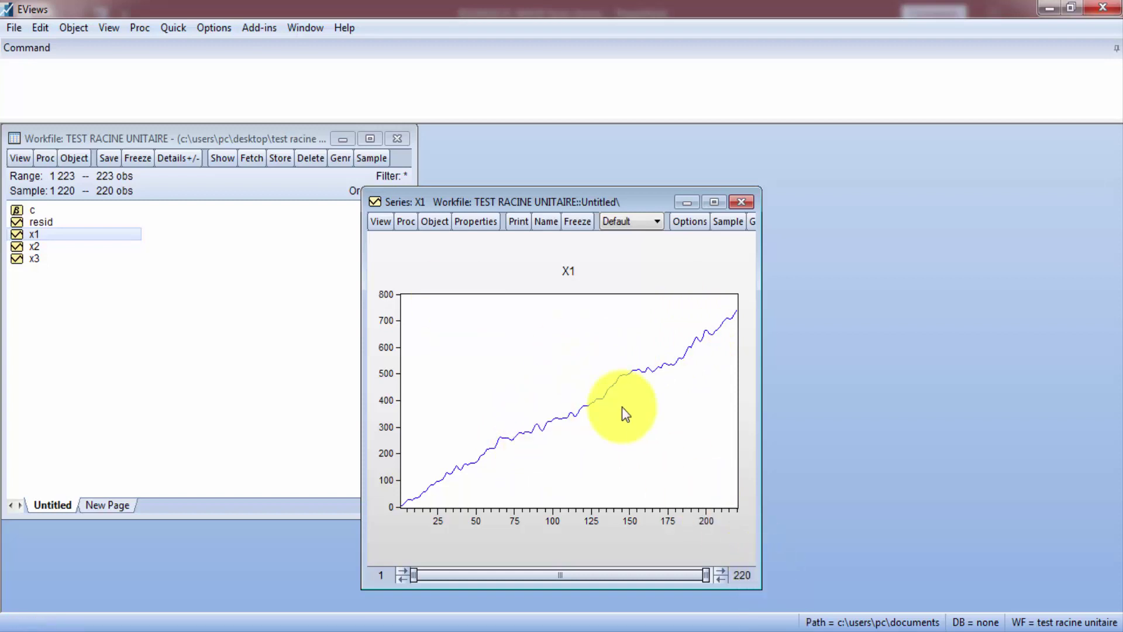
click(33, 245)
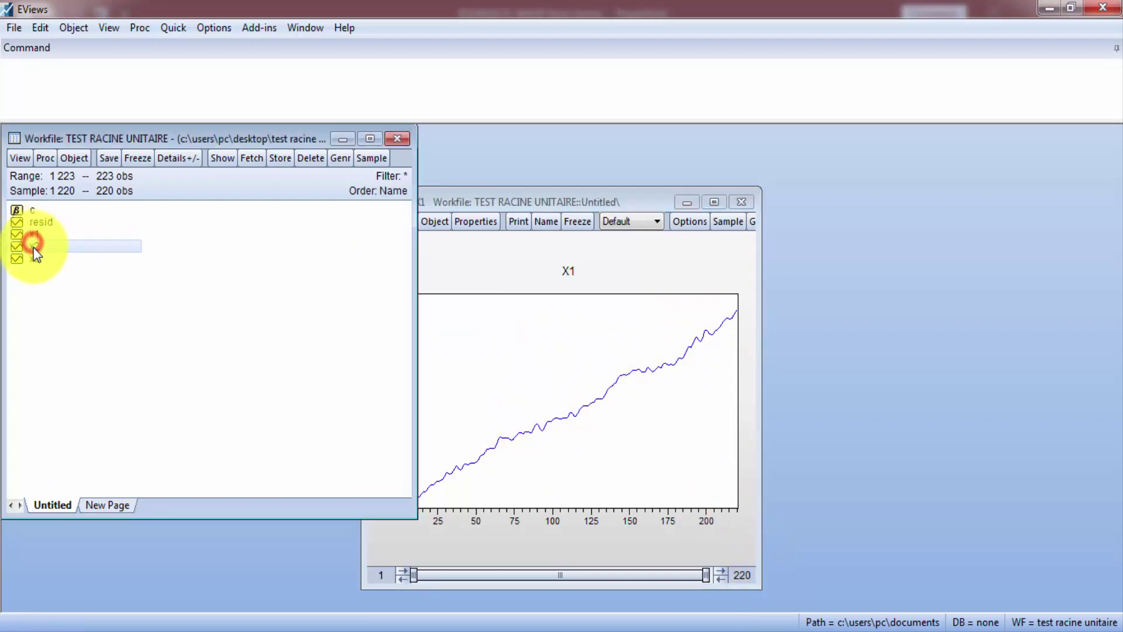
click(34, 258)
click(530, 202)
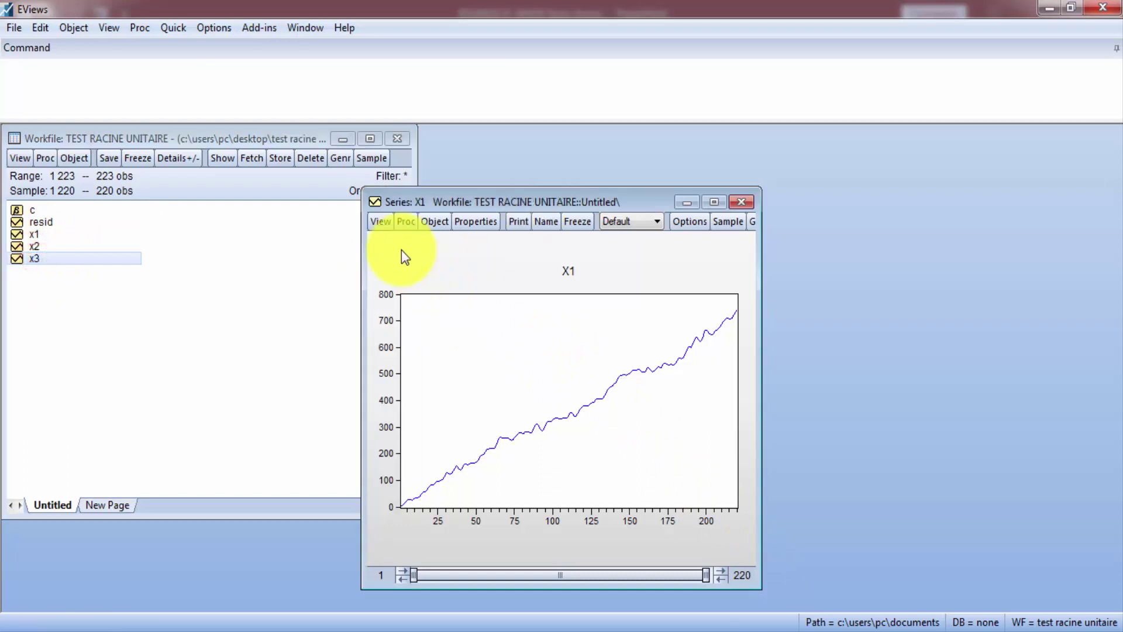
click(380, 221)
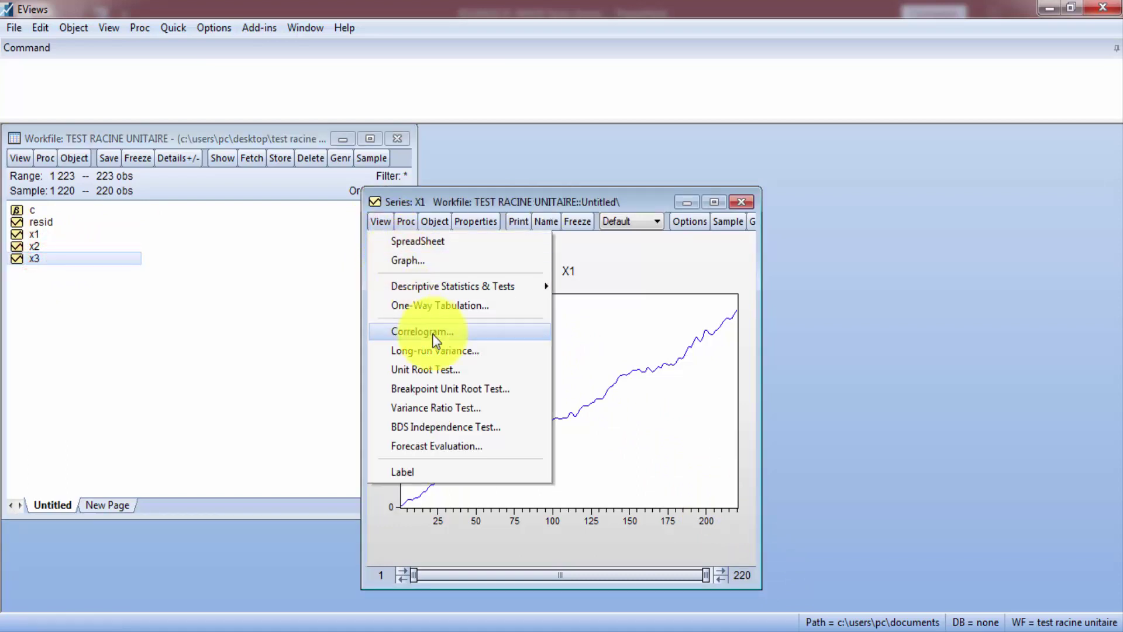
click(458, 332)
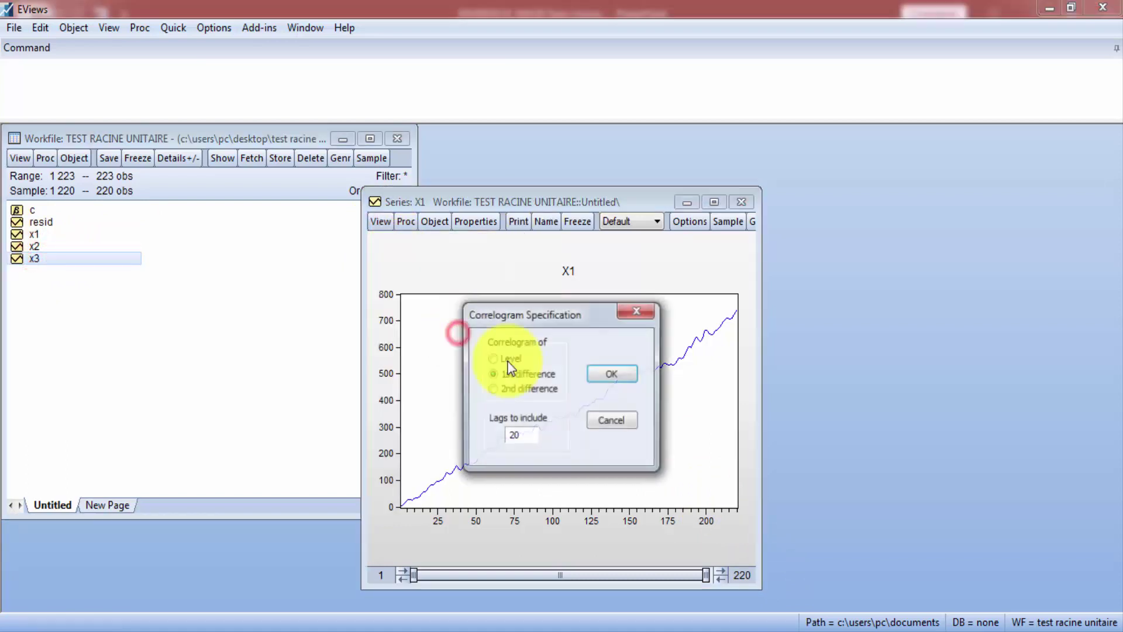
click(636, 312)
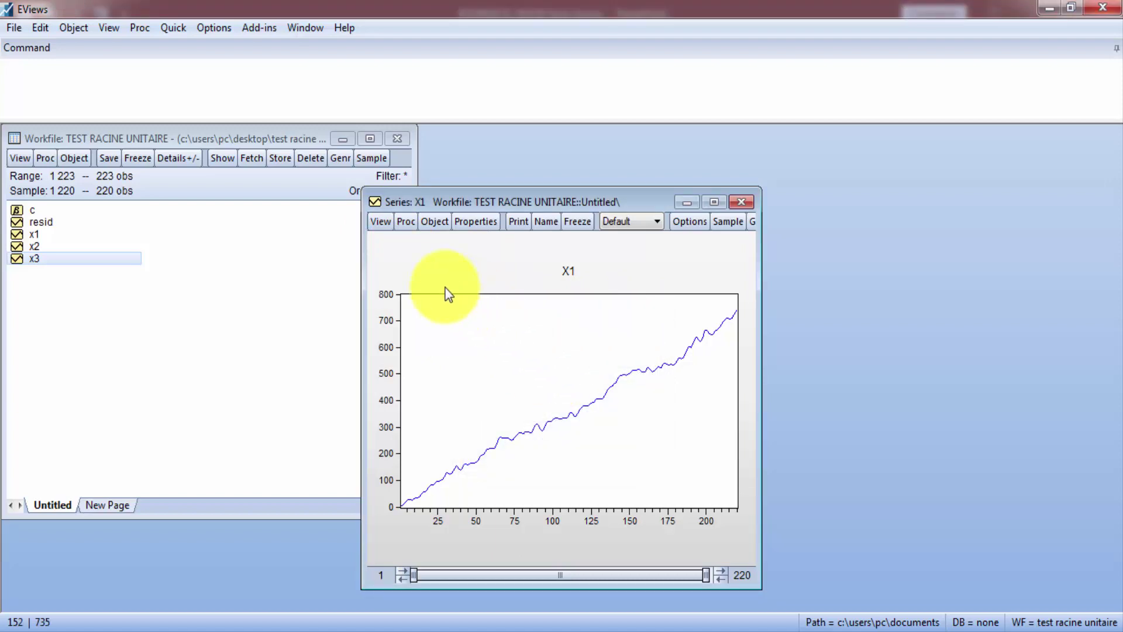
- Display the correlogram of X1 in level with 20 lags
click(382, 223)
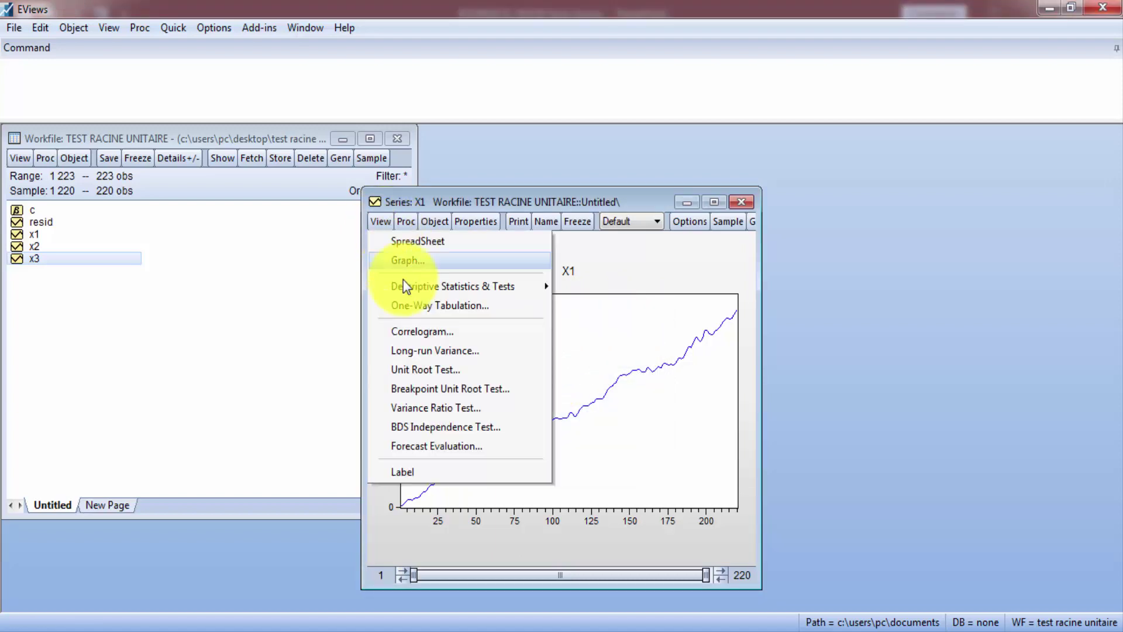
click(419, 331)
click(493, 357)
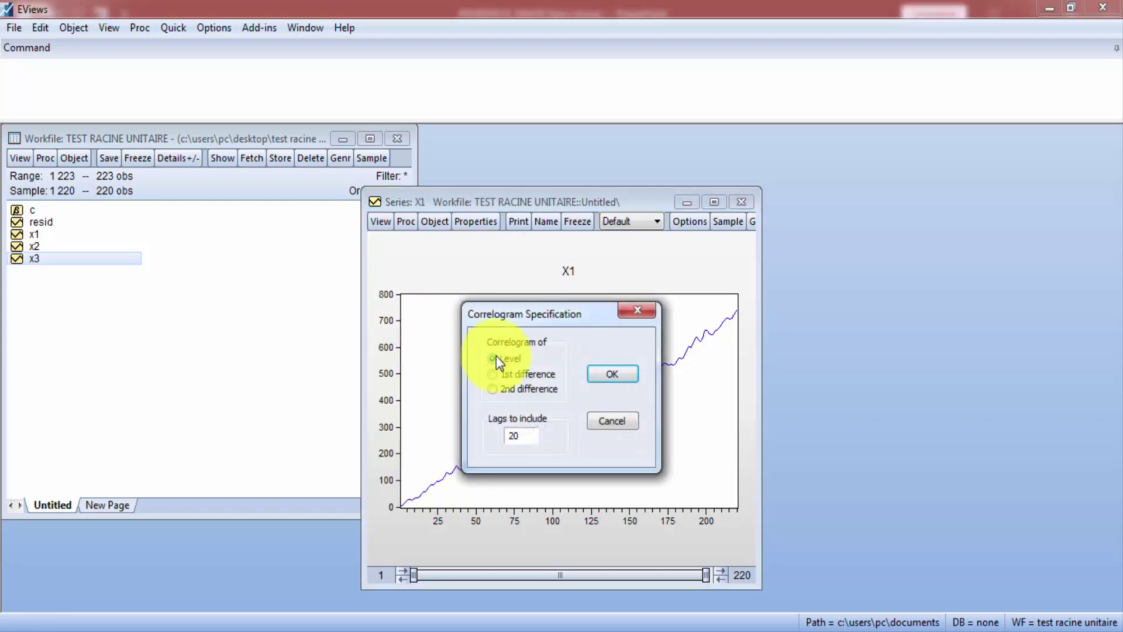
click(612, 376)
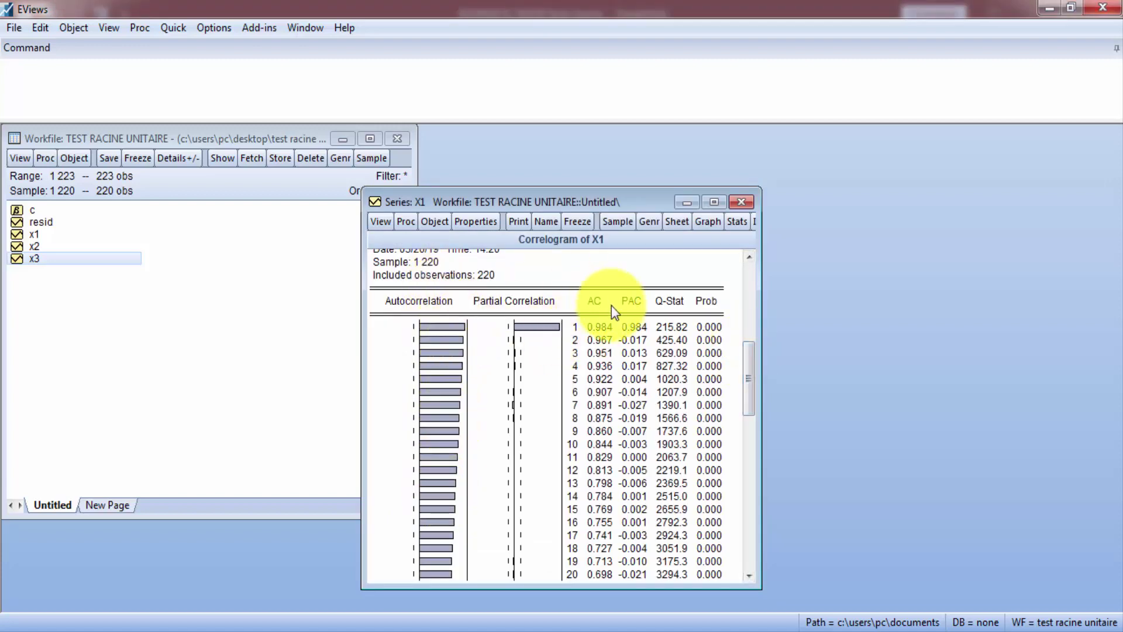
- Examine the AC, PAC, Q-Stat and Prob columns of the X1 correlogram, consulting the PowerPoint presentation for interpretation
drag(599, 321, 591, 576)
drag(635, 289, 627, 534)
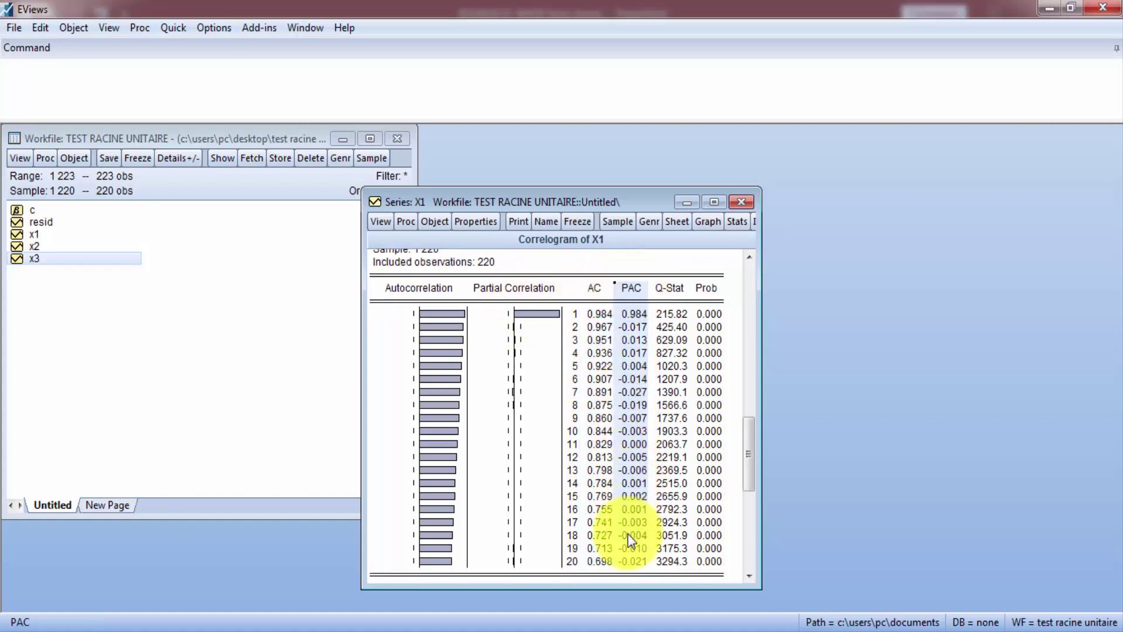
click(674, 295)
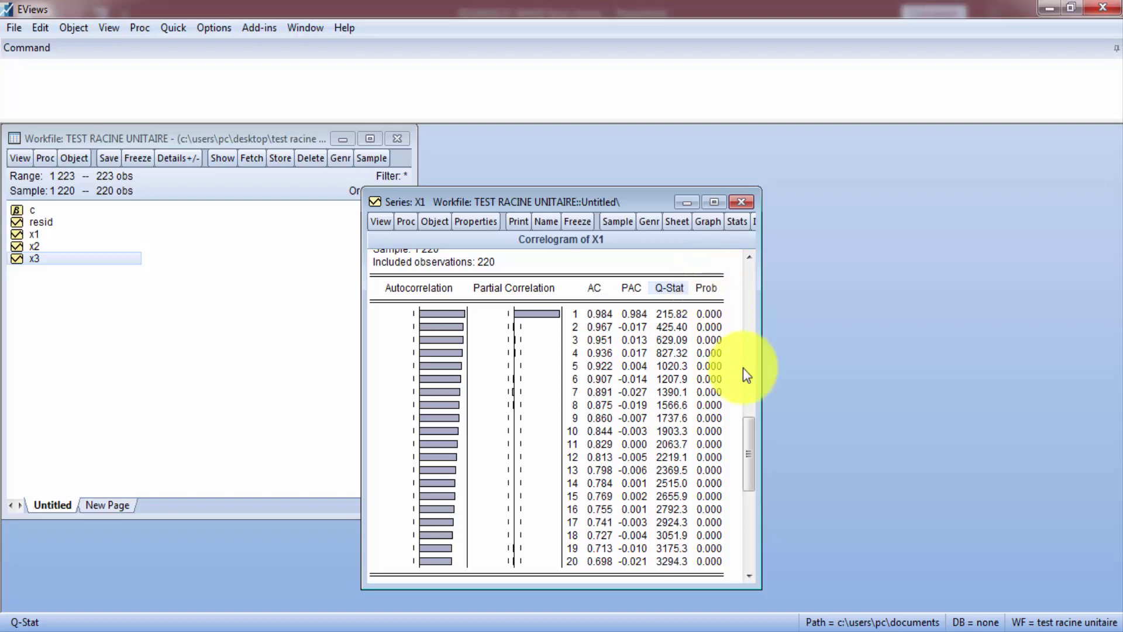
drag(751, 432, 712, 296)
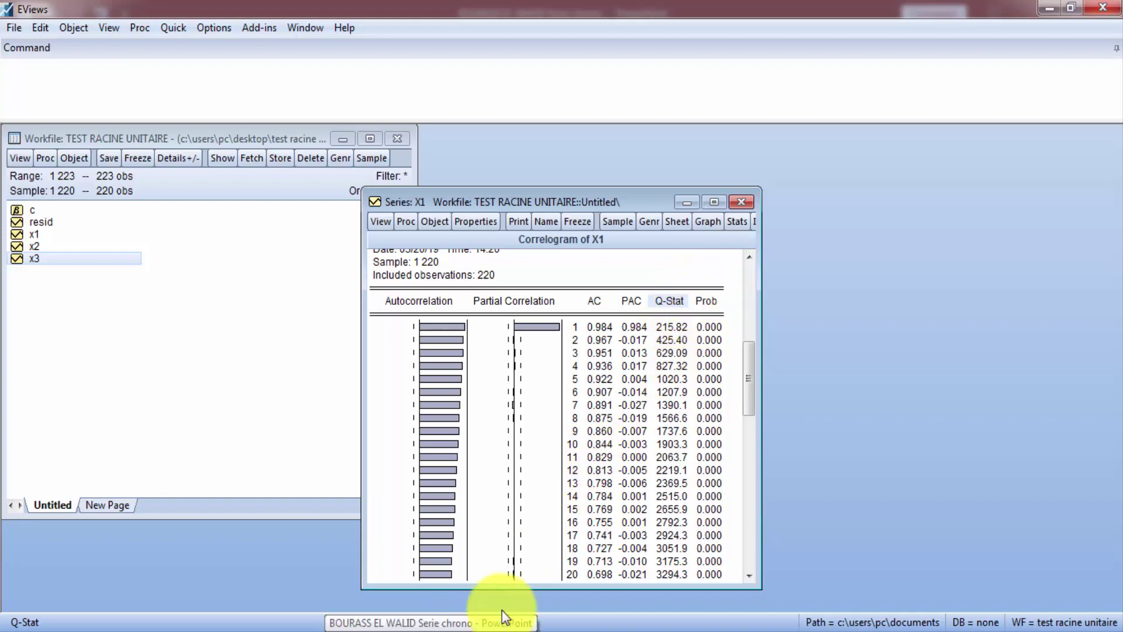
click(446, 621)
click(627, 394)
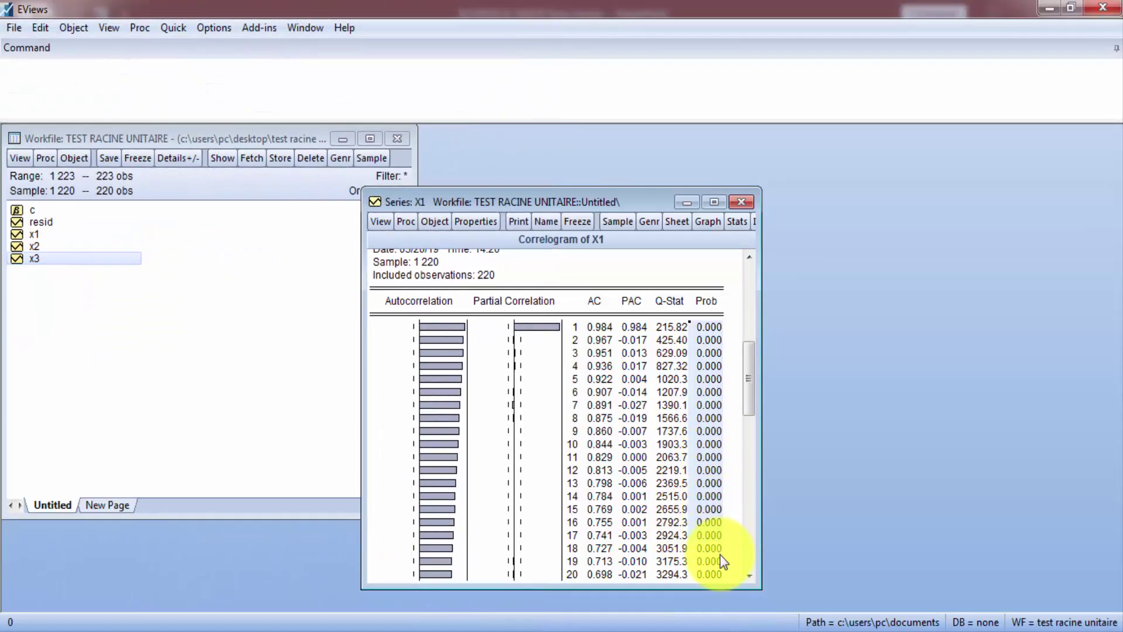
- Run an Augmented Dickey-Fuller unit root test on X1 in level with trend and intercept, Schwarz Info Criterion and 14 maximum lags
click(376, 223)
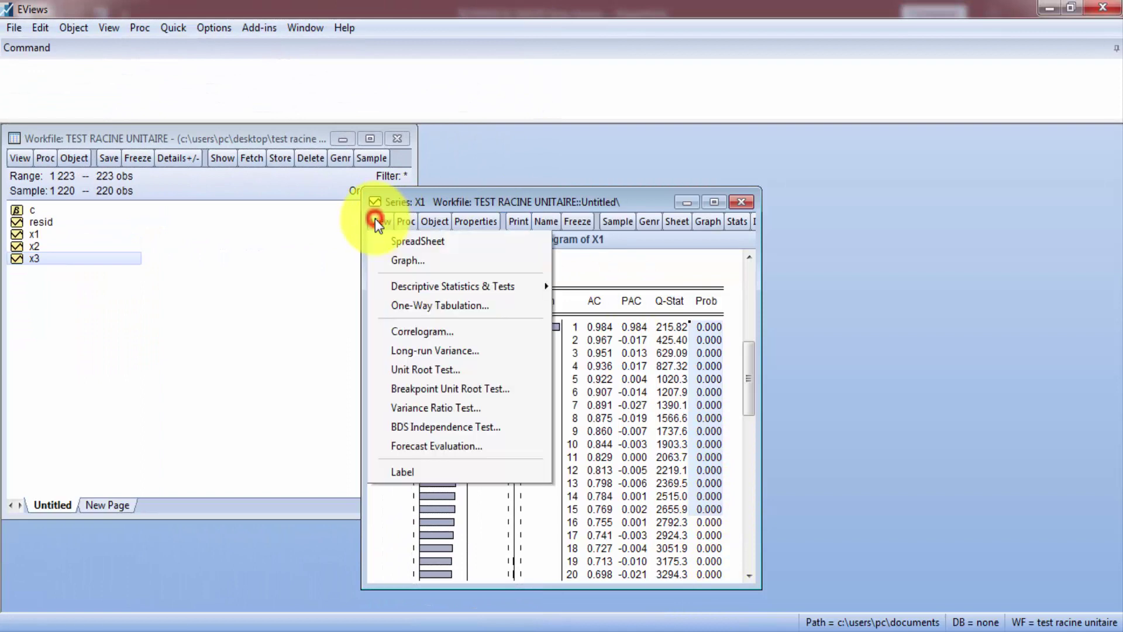
click(454, 371)
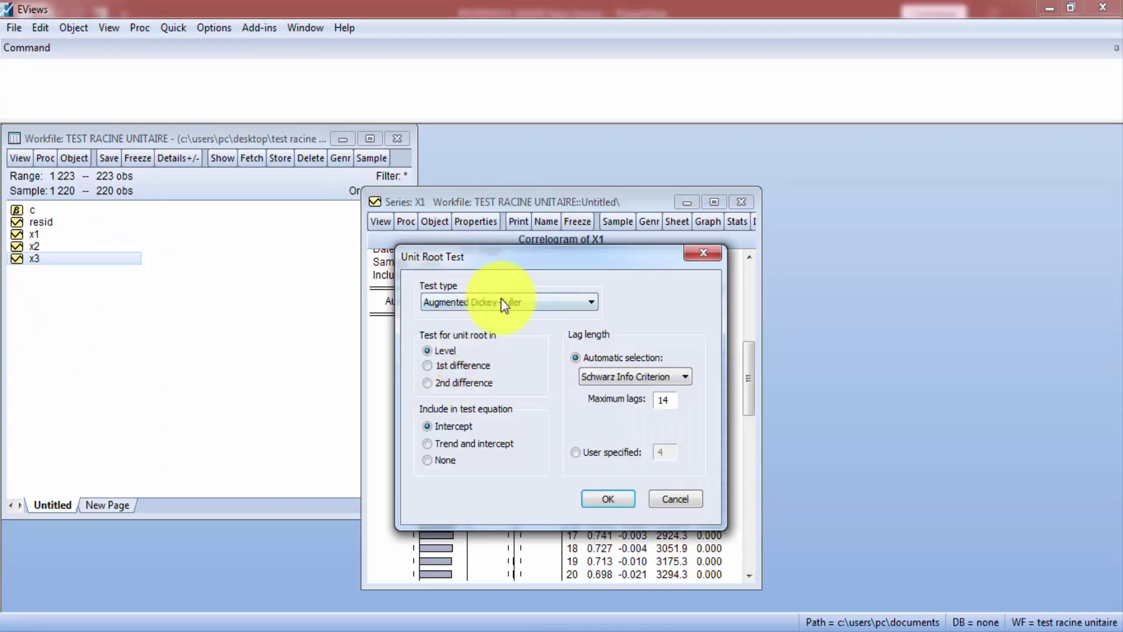
click(455, 444)
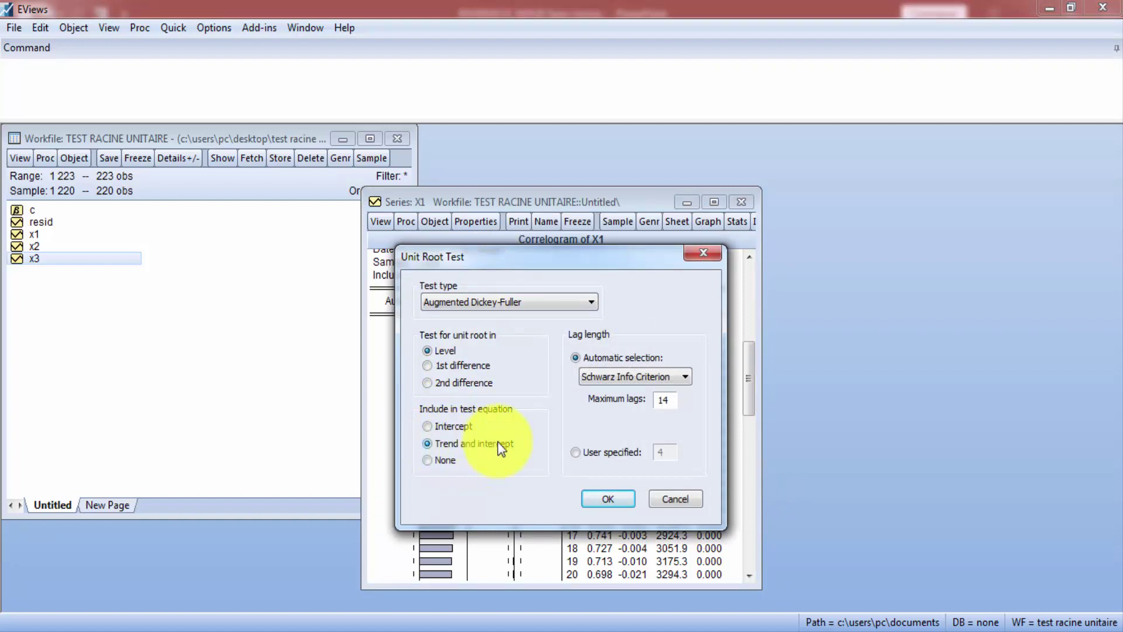
click(608, 498)
drag(834, 251, 827, 531)
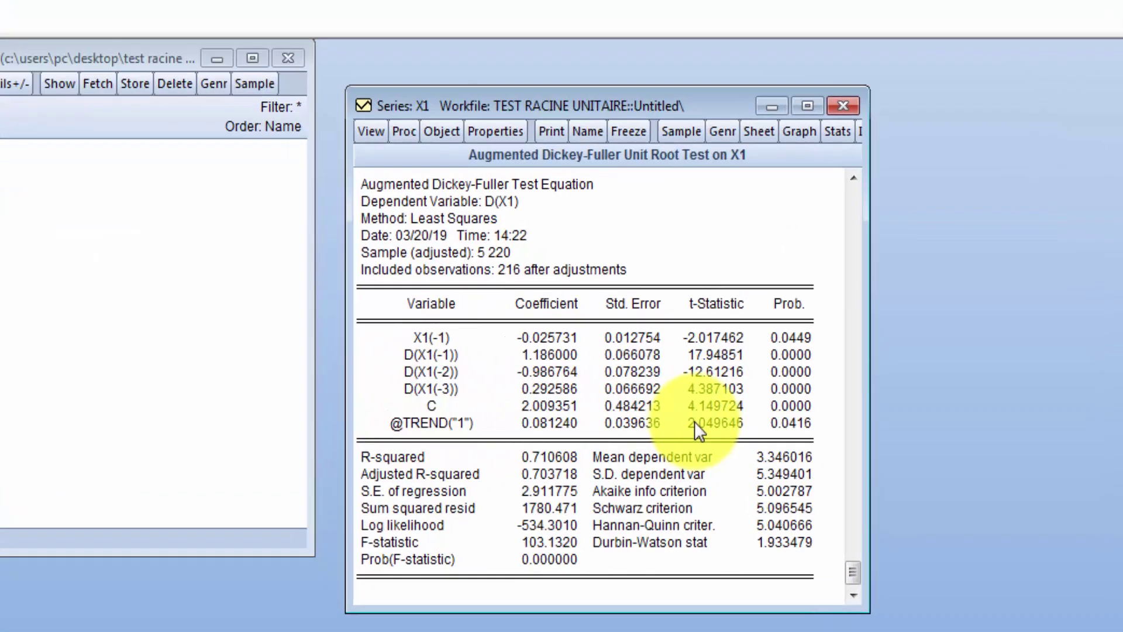
click(721, 417)
click(610, 467)
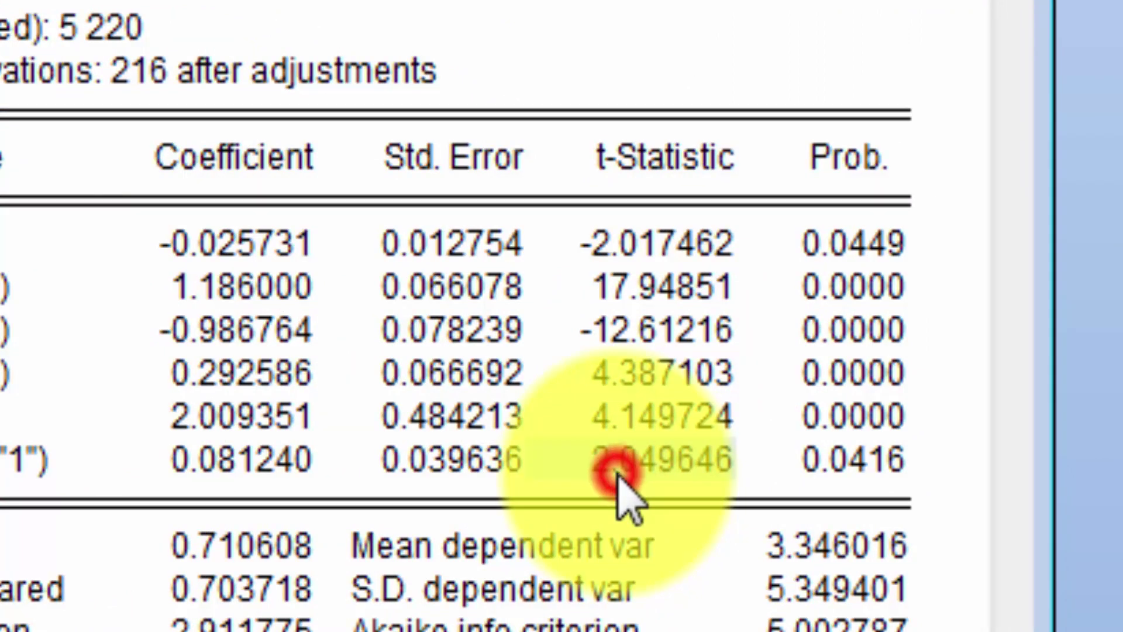
click(740, 358)
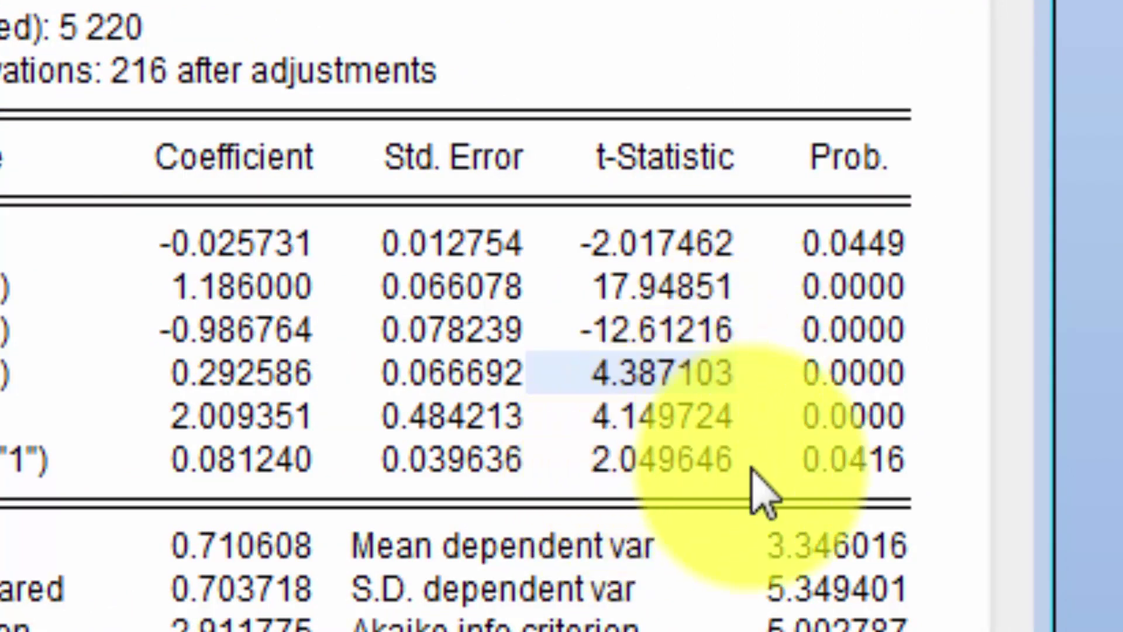
click(848, 470)
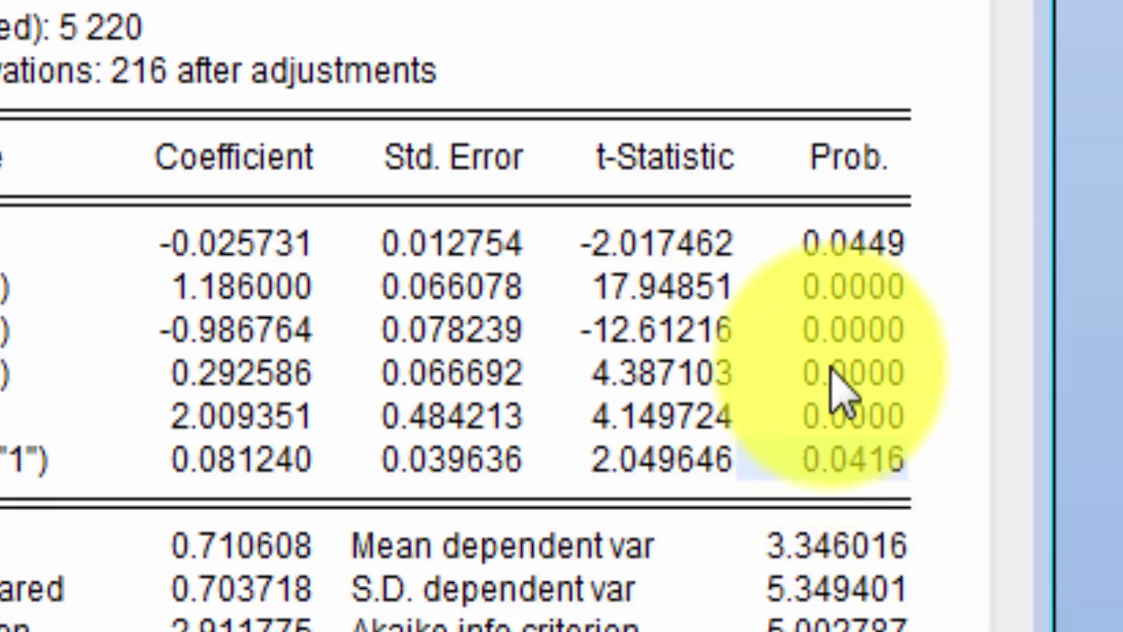
click(832, 449)
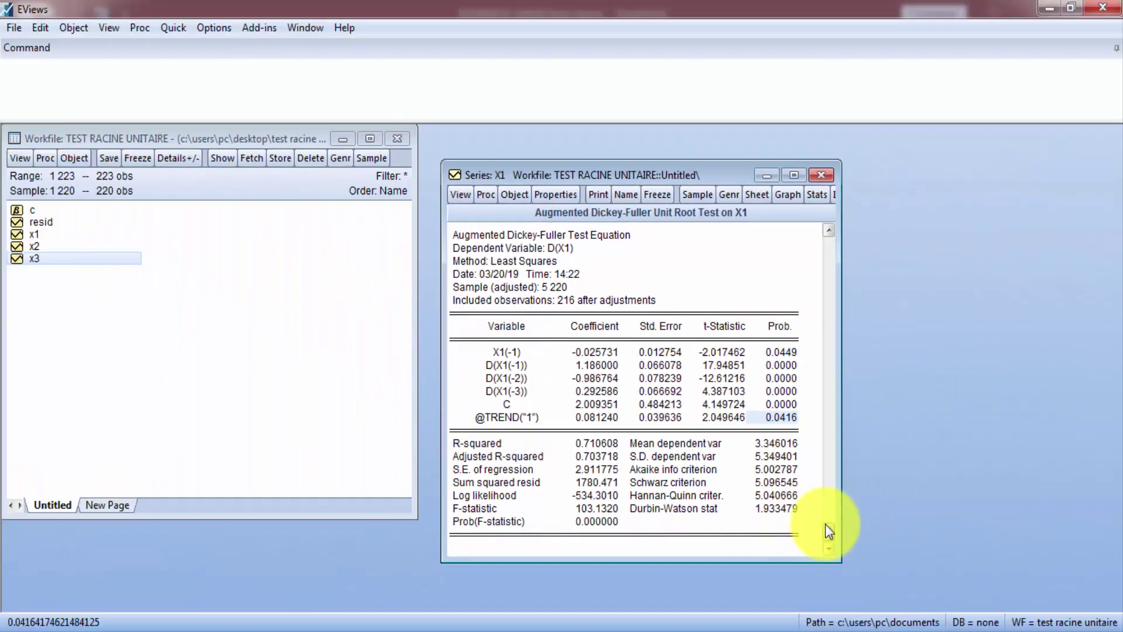
- Review the test critical values at the head of the output, and return to the t-statistic of the trend term
drag(1017, 631, 1002, 234)
scroll(854, 246, up, 1)
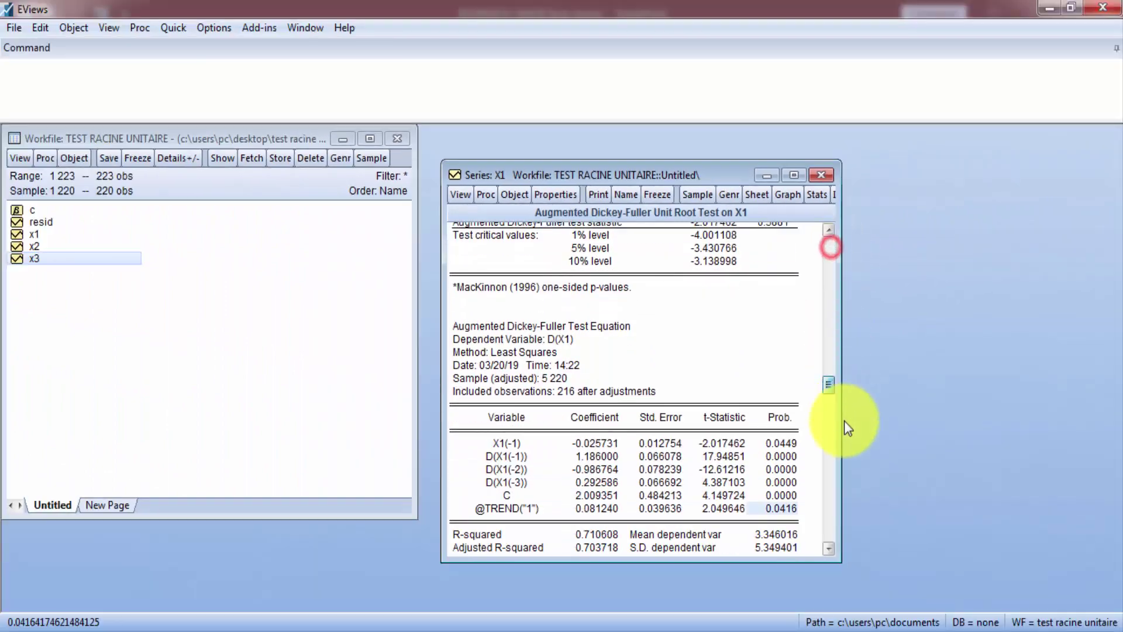
drag(844, 420, 835, 514)
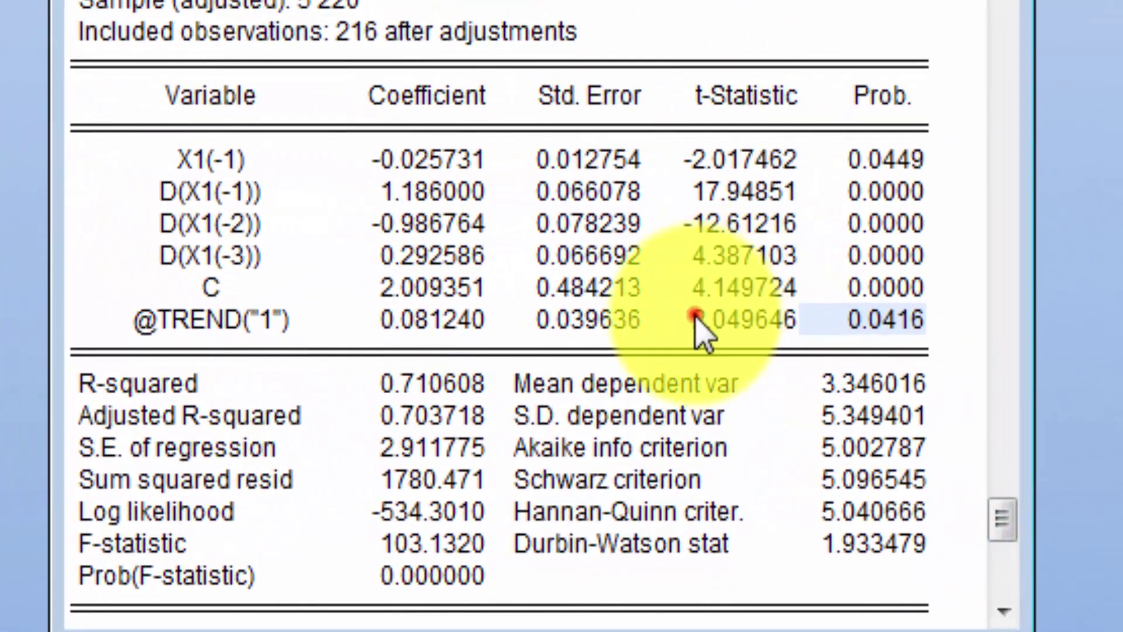
click(704, 442)
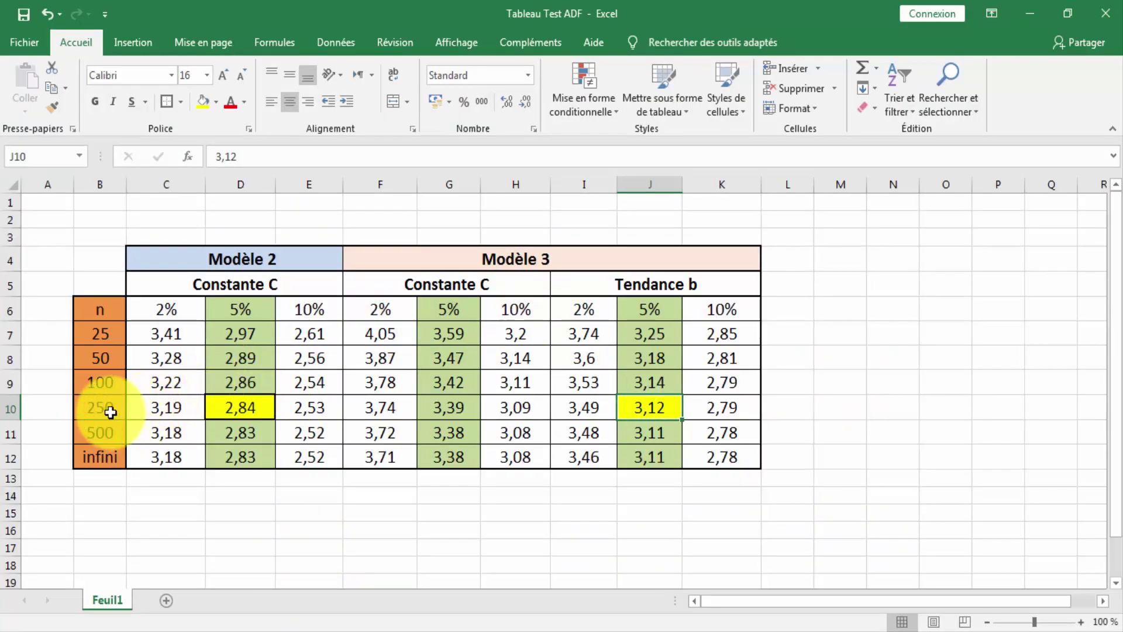
- Check the test's number of observations in EViews, and look up the matching 5% Tendance b critical value for Modèle 3 in the Excel table
click(733, 631)
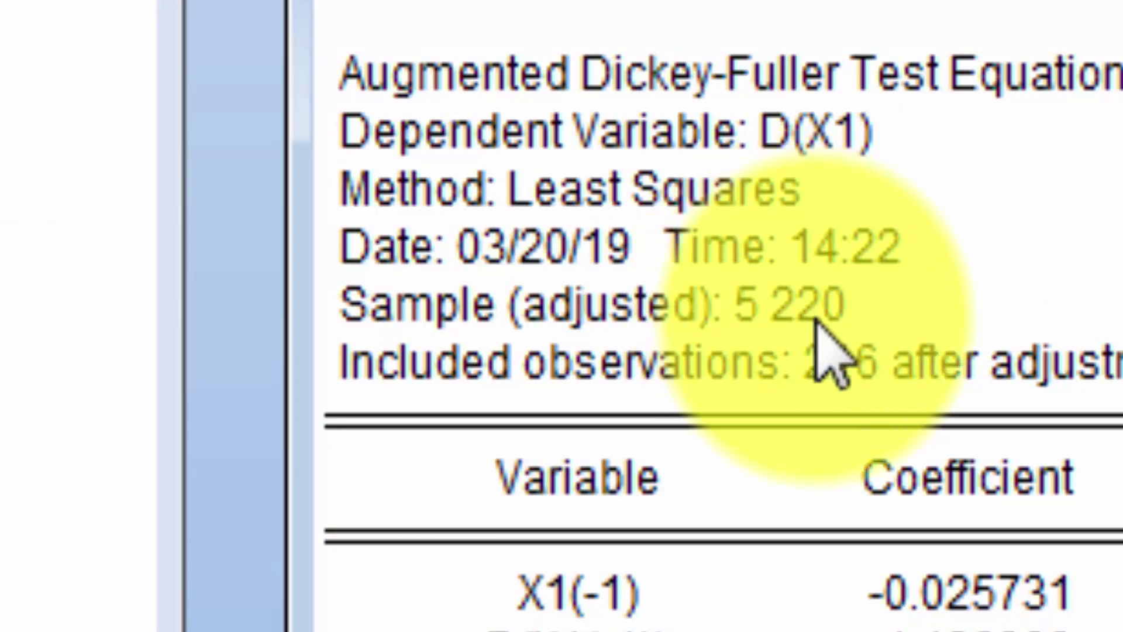
click(815, 301)
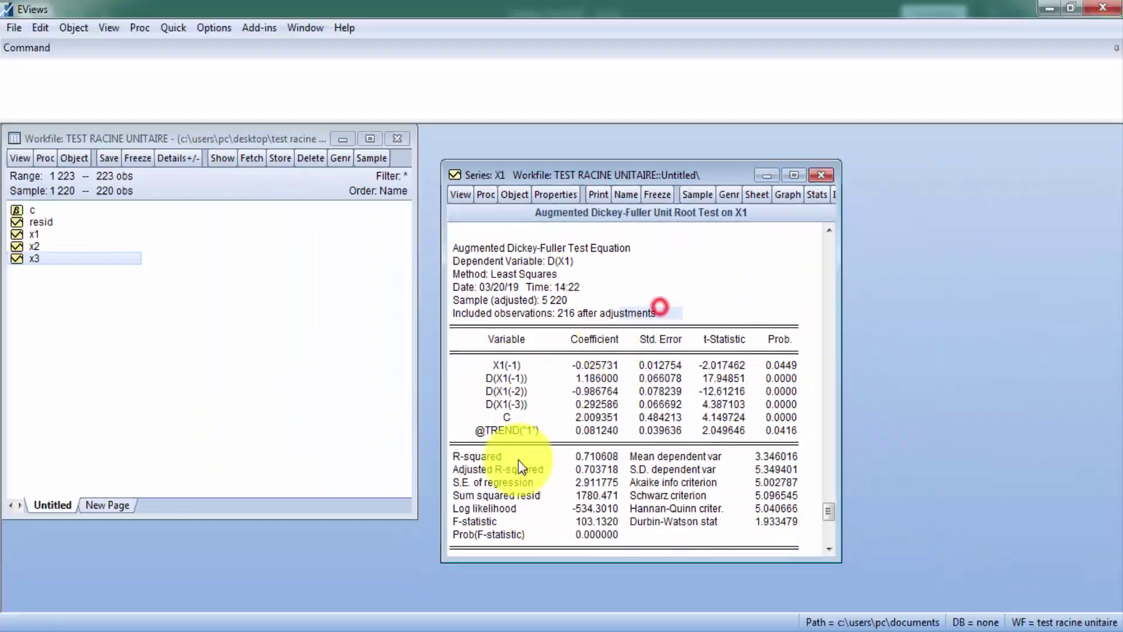
click(339, 626)
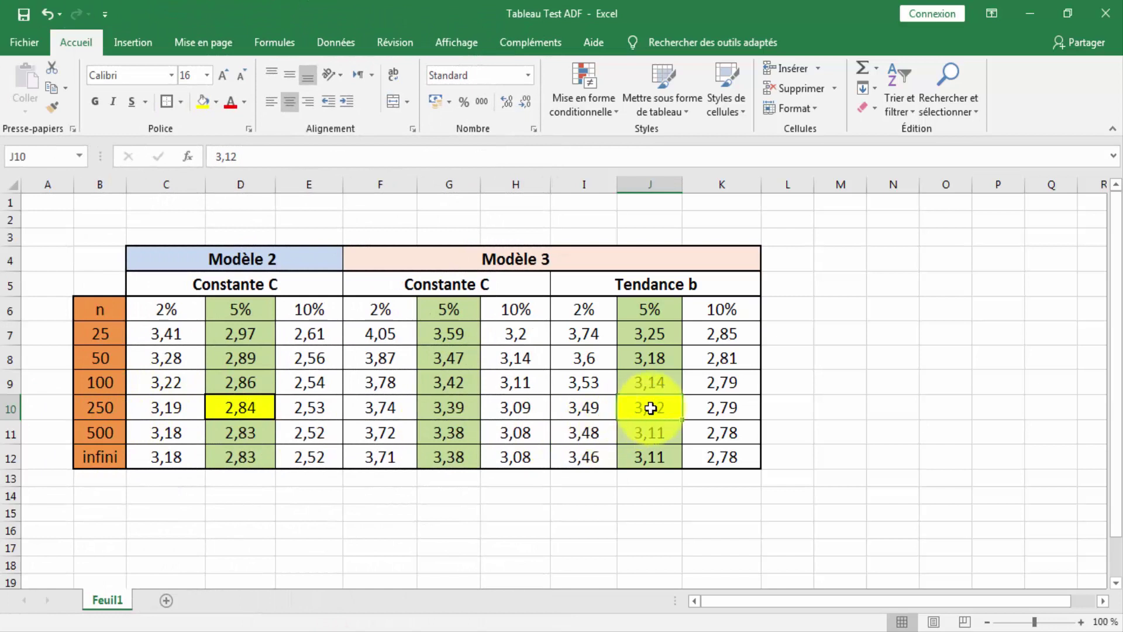
click(648, 409)
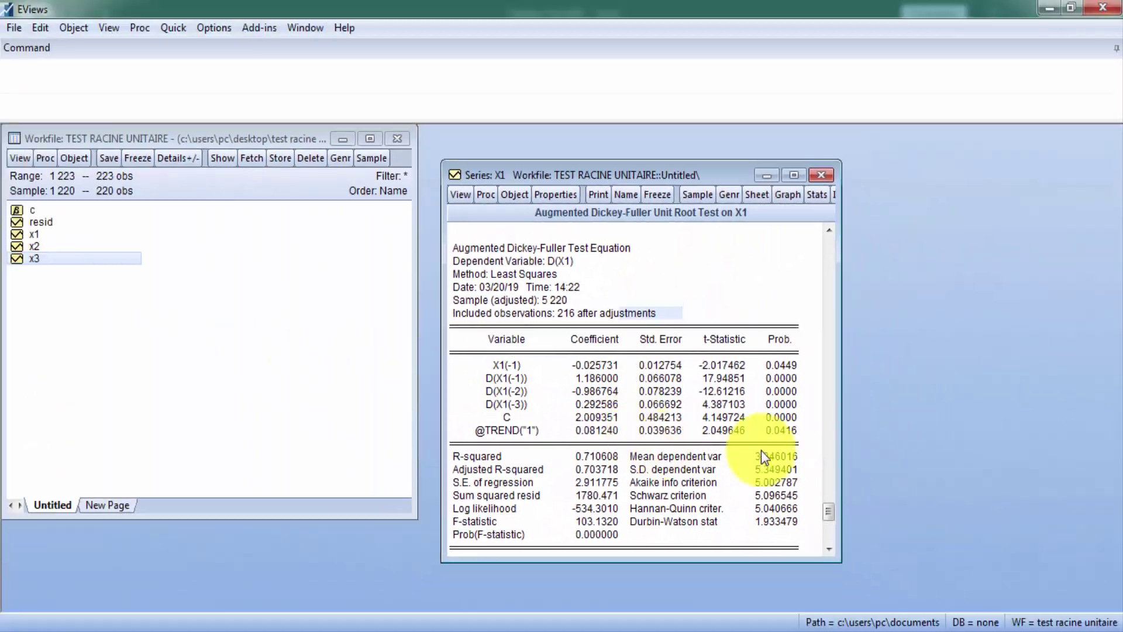
- Run an Augmented Dickey-Fuller unit root test on X1 in level with intercept only, Schwarz Info Criterion and 14 maximum lags
drag(827, 420, 840, 238)
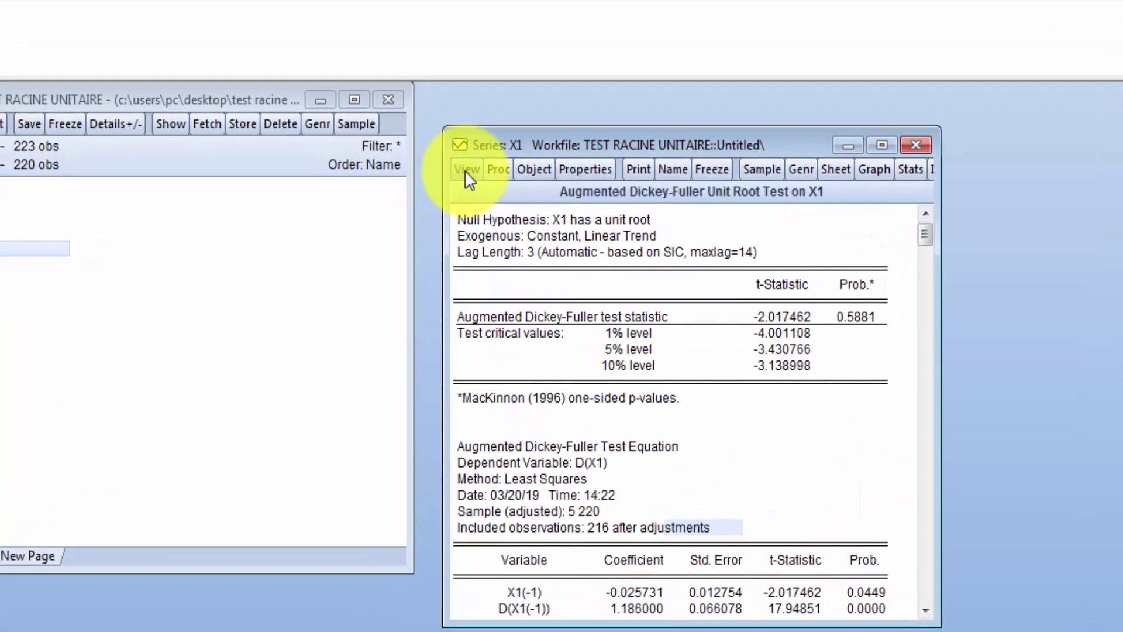
click(460, 194)
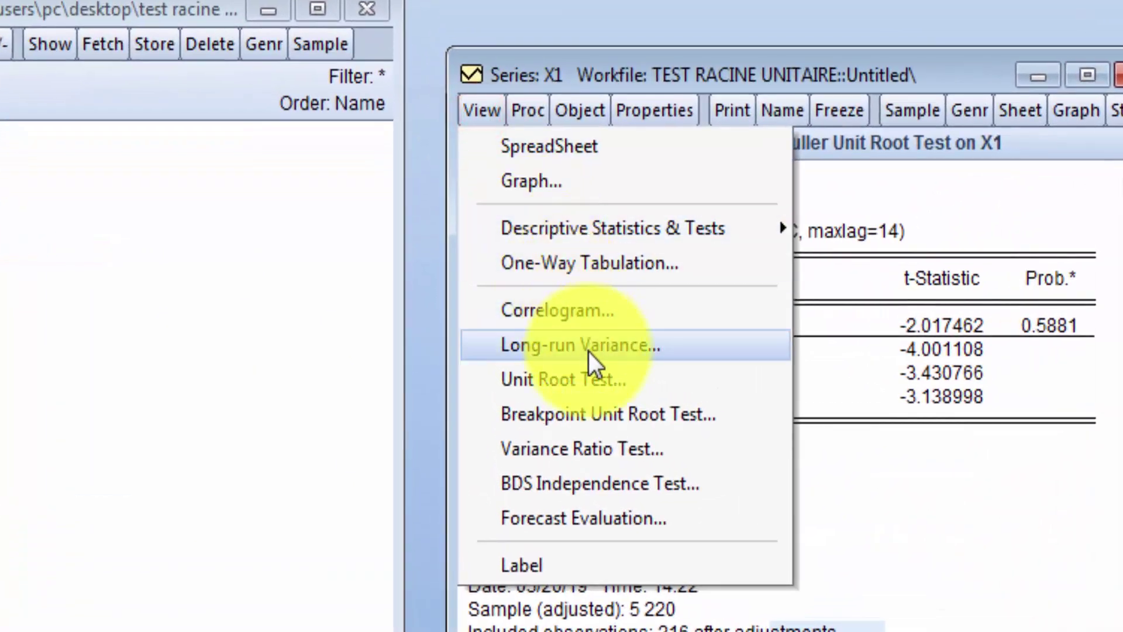
click(602, 381)
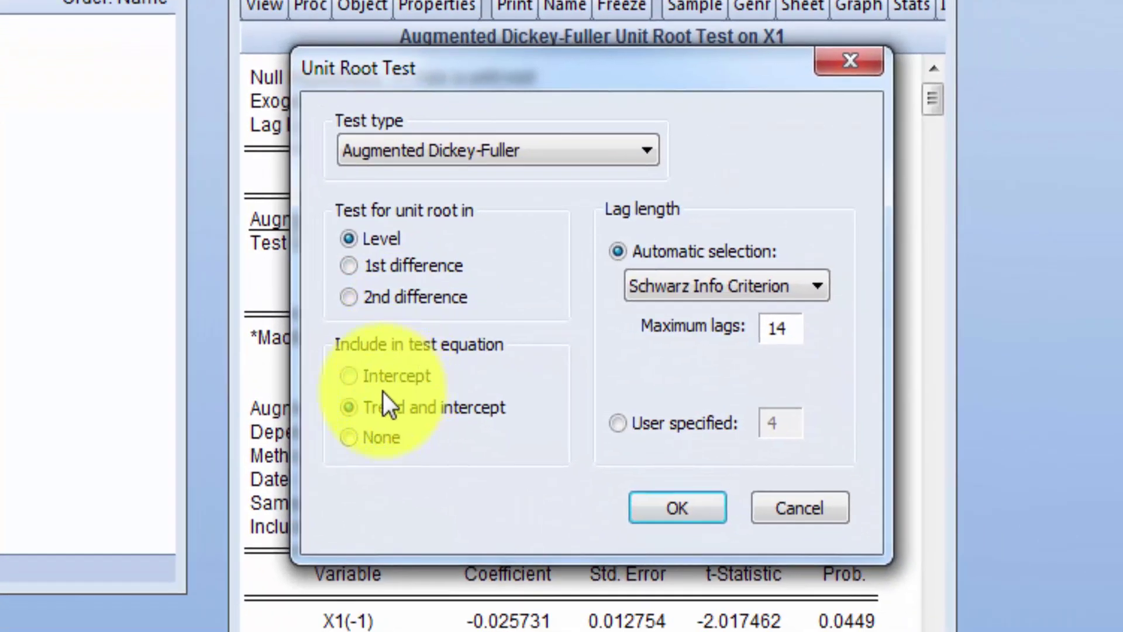
click(377, 381)
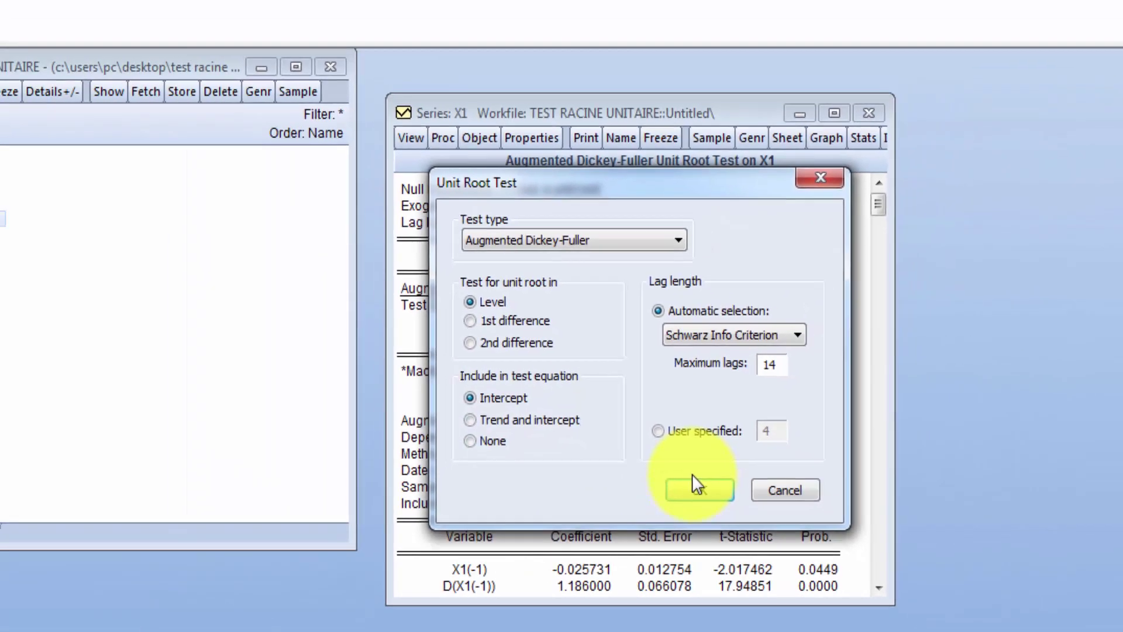
click(738, 550)
- Check the t-statistic of the constant C in the test equation, and look up the 5% Constante C critical value for Modèle 2 in Excel
drag(836, 276, 832, 519)
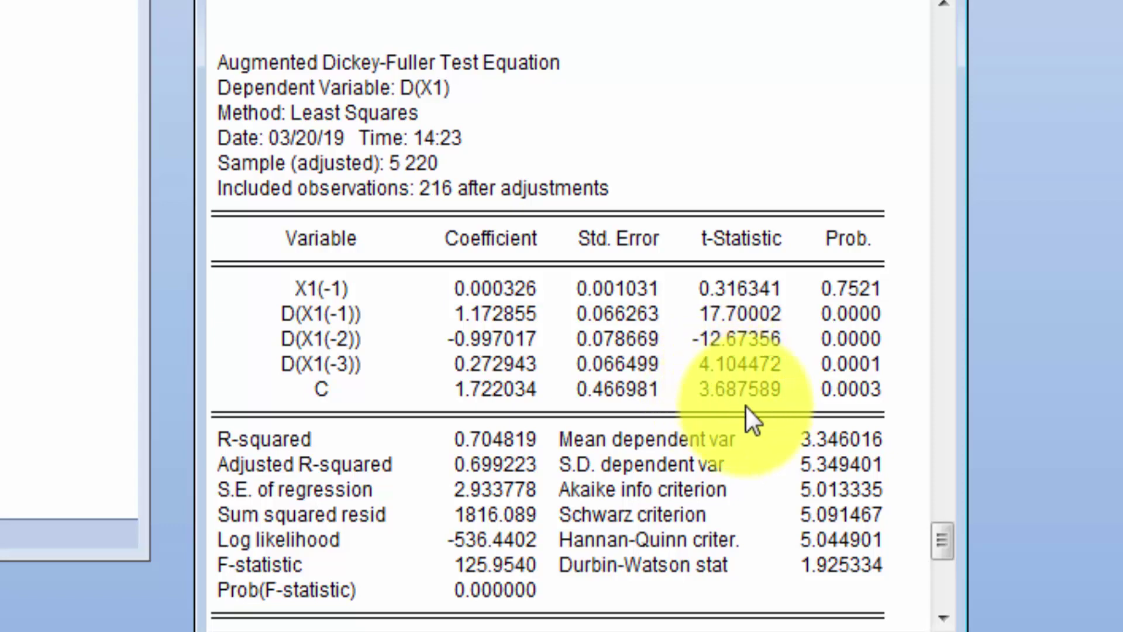
click(723, 386)
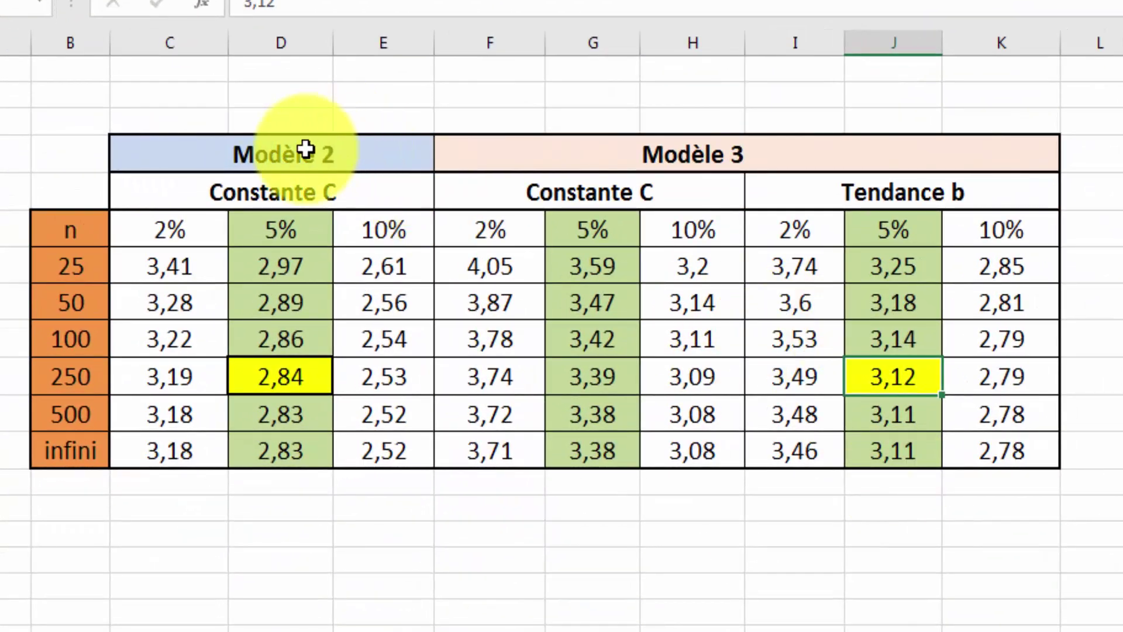
drag(564, 146, 819, 152)
drag(242, 151, 358, 153)
click(277, 376)
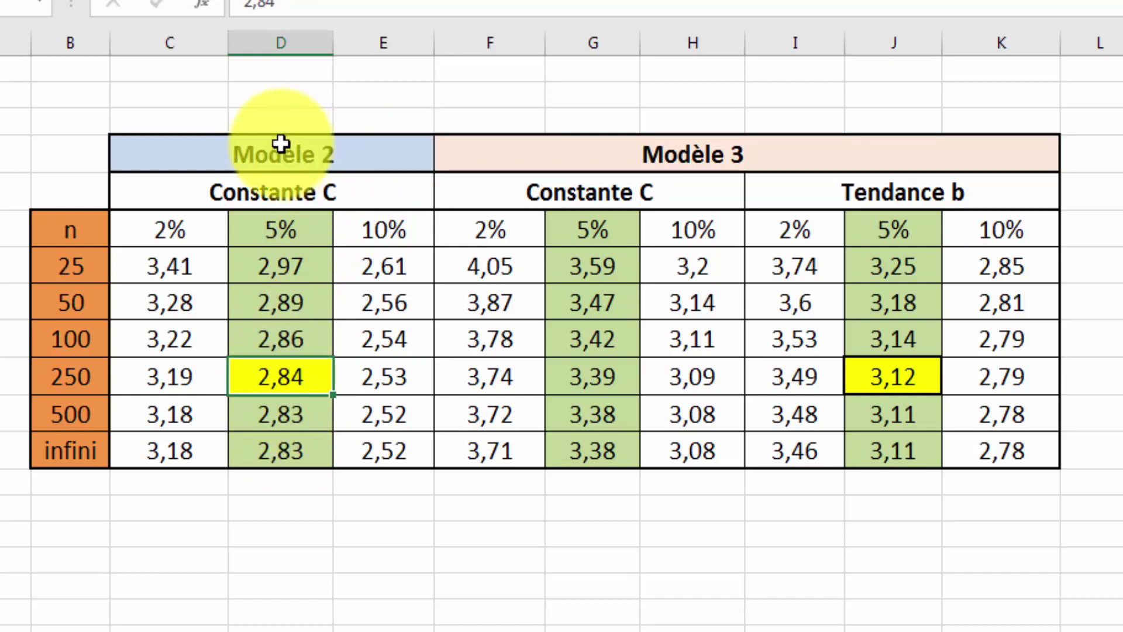
drag(213, 142, 345, 142)
drag(572, 146, 722, 146)
click(292, 369)
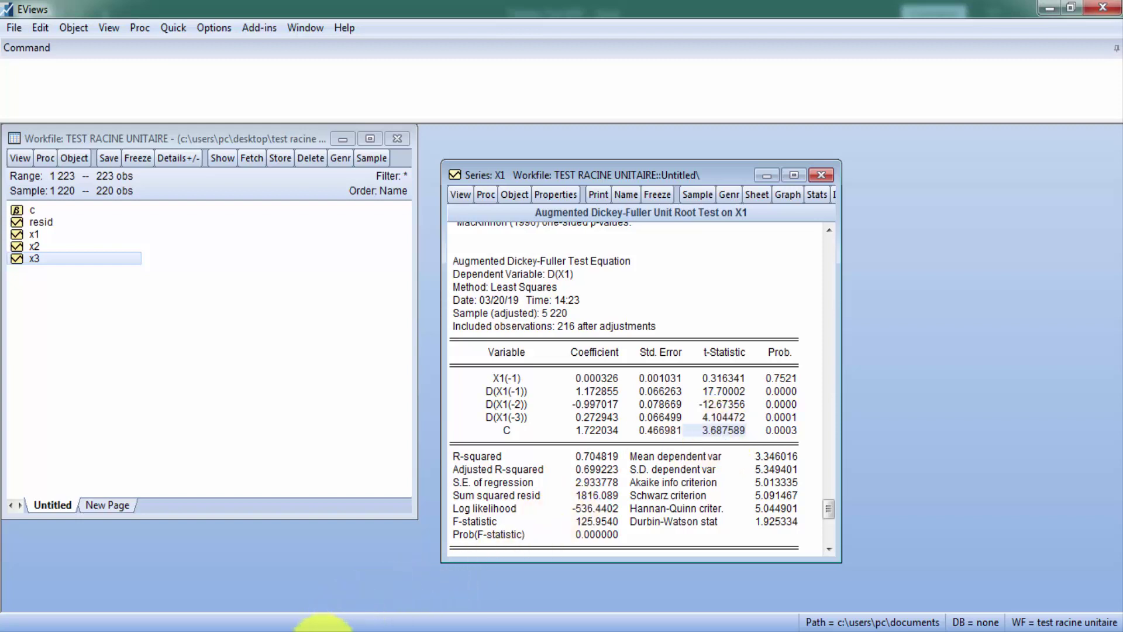
click(322, 623)
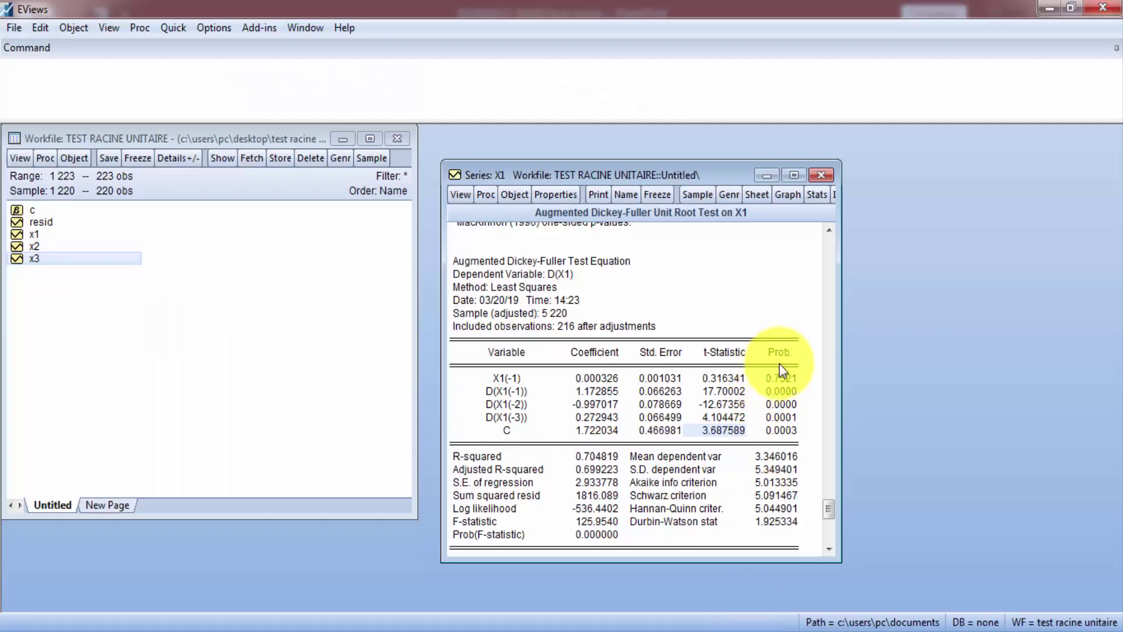
- Compare X1's Augmented Dickey-Fuller test statistic with the 1%, 5% and 10% critical values at the head of the output
drag(830, 516, 881, 224)
click(710, 455)
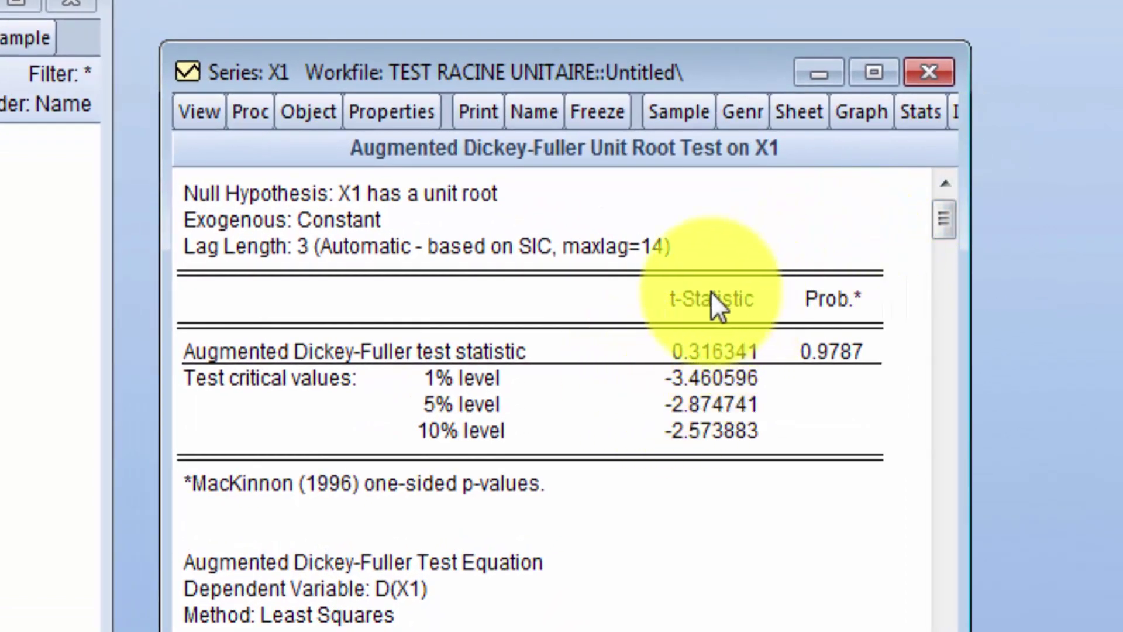
drag(710, 292, 711, 430)
click(709, 351)
click(711, 367)
click(704, 401)
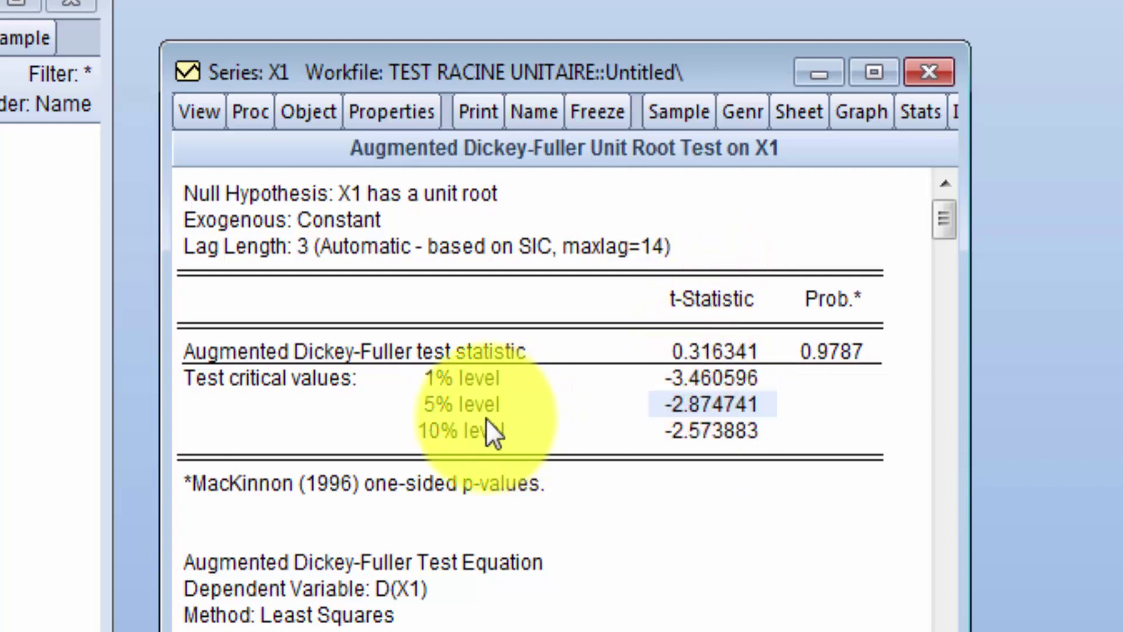
- Check the probability of X1's Augmented Dickey-Fuller test statistic for the unit root hypothesis
click(822, 350)
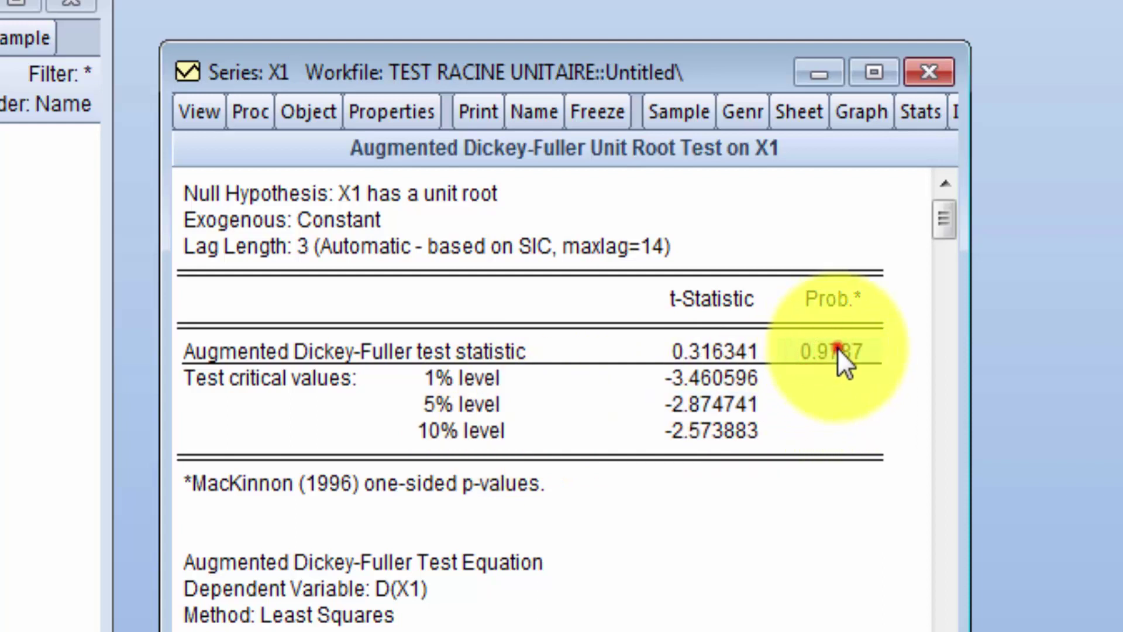
click(837, 350)
click(846, 401)
click(834, 348)
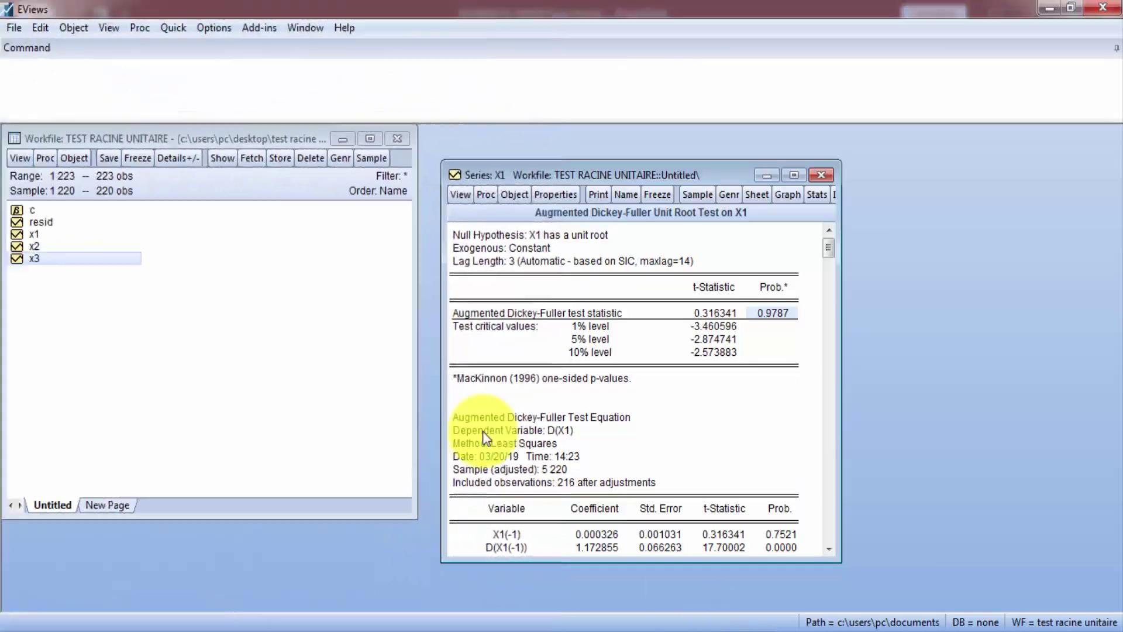
- Open series X2 and plot its raw data as a basic Line & Symbol graph
click(68, 243)
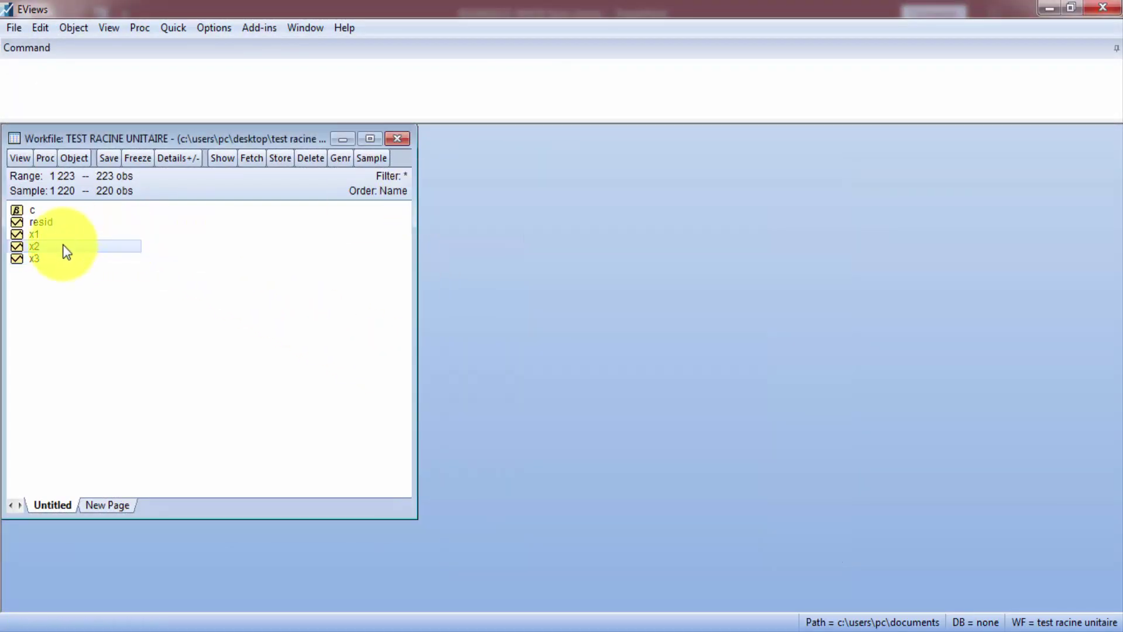
double_click(59, 248)
drag(132, 192, 641, 184)
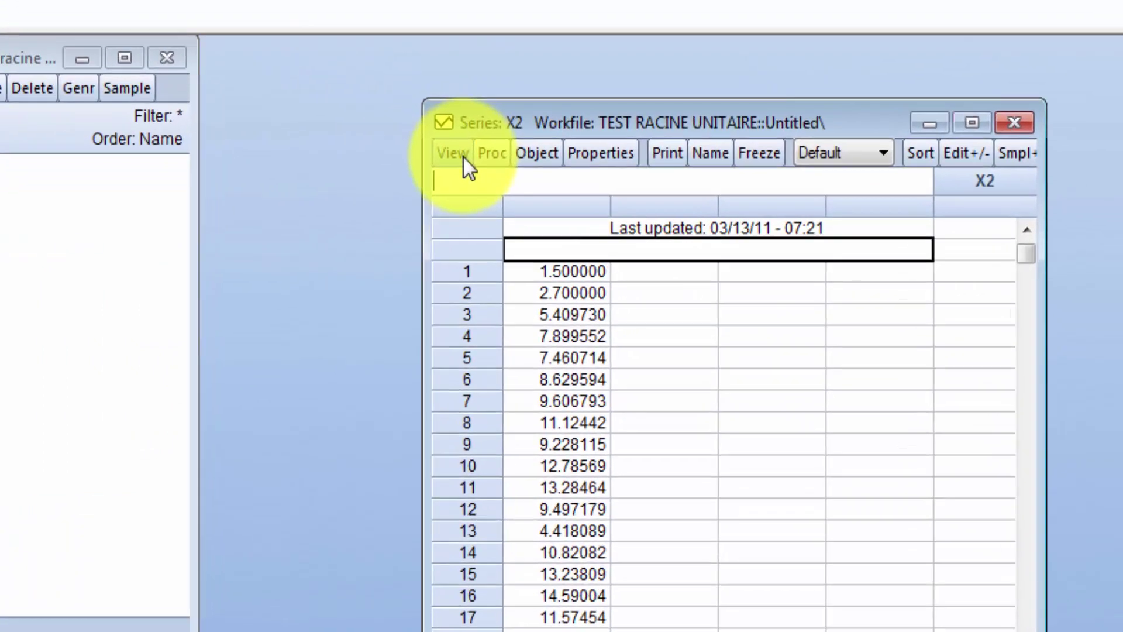
click(462, 157)
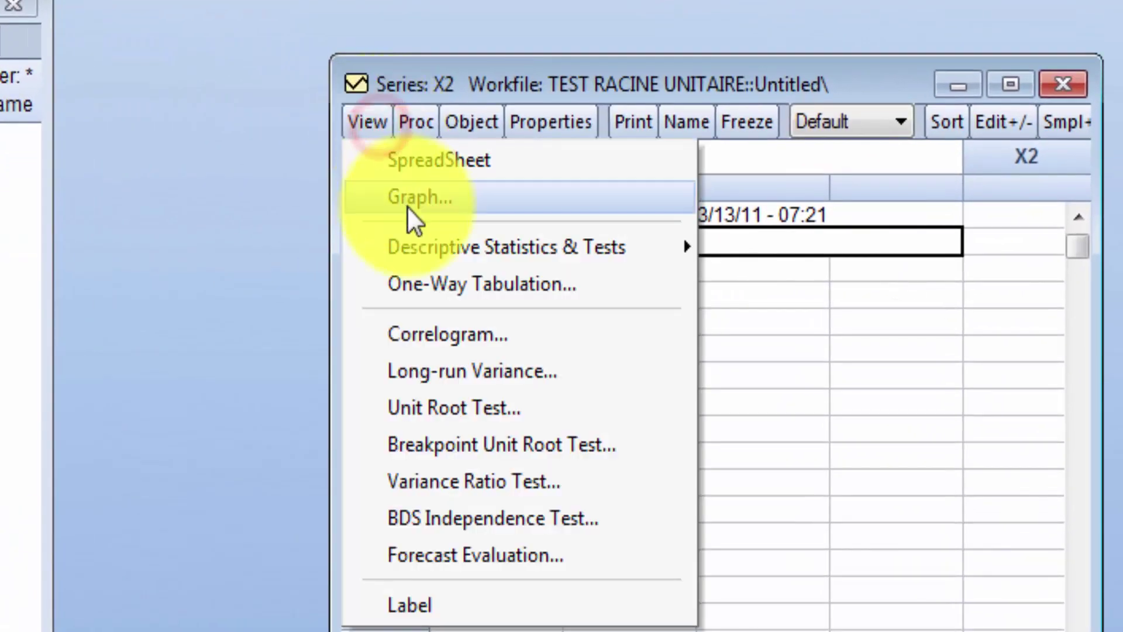
click(486, 212)
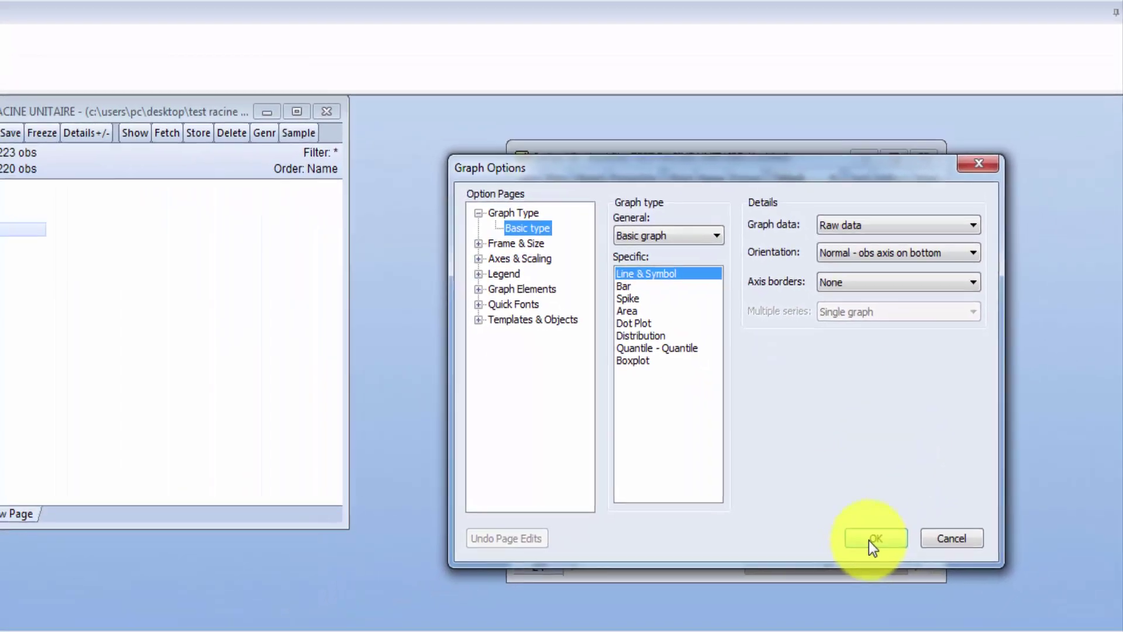
click(821, 565)
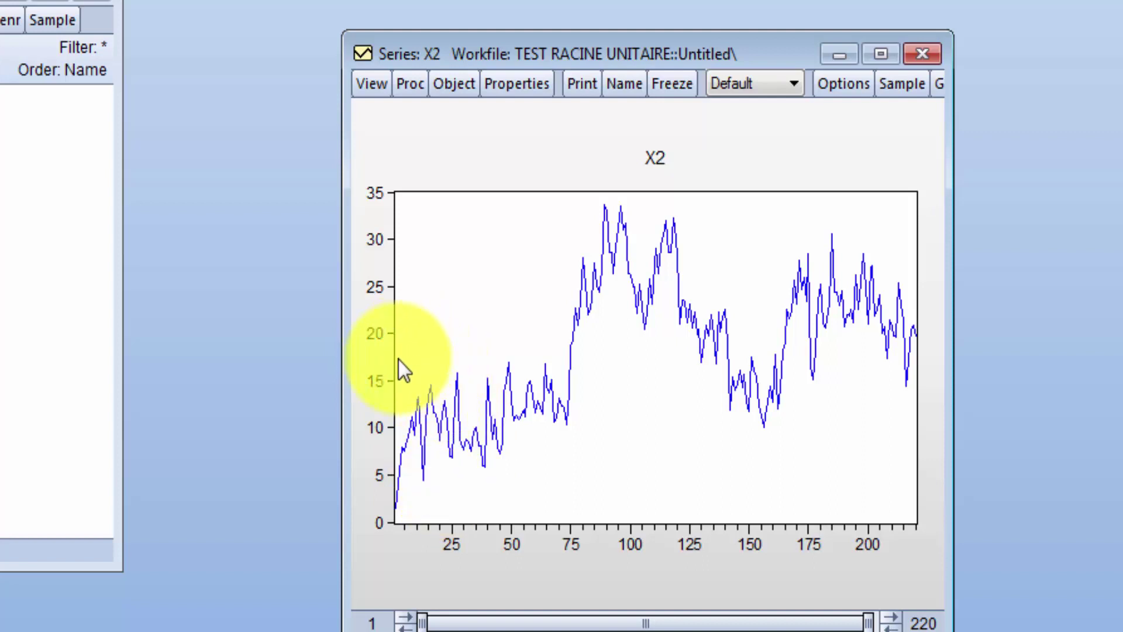
- Examine the X2 graph across the whole sample for a trend or changing mean
drag(398, 362, 929, 375)
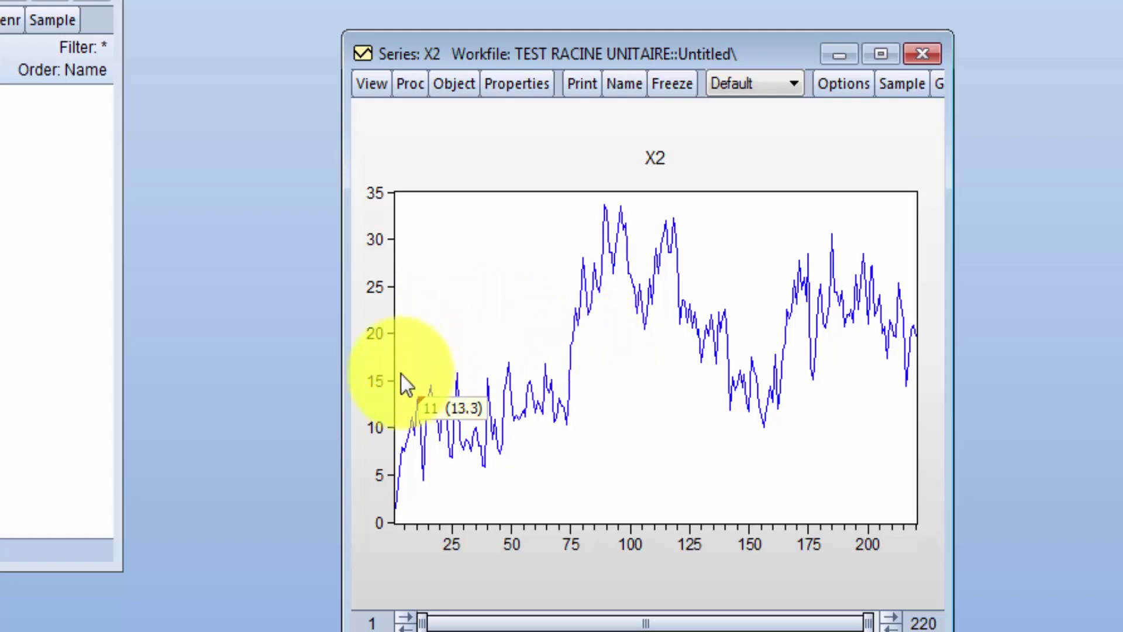
drag(391, 369, 485, 368)
click(517, 332)
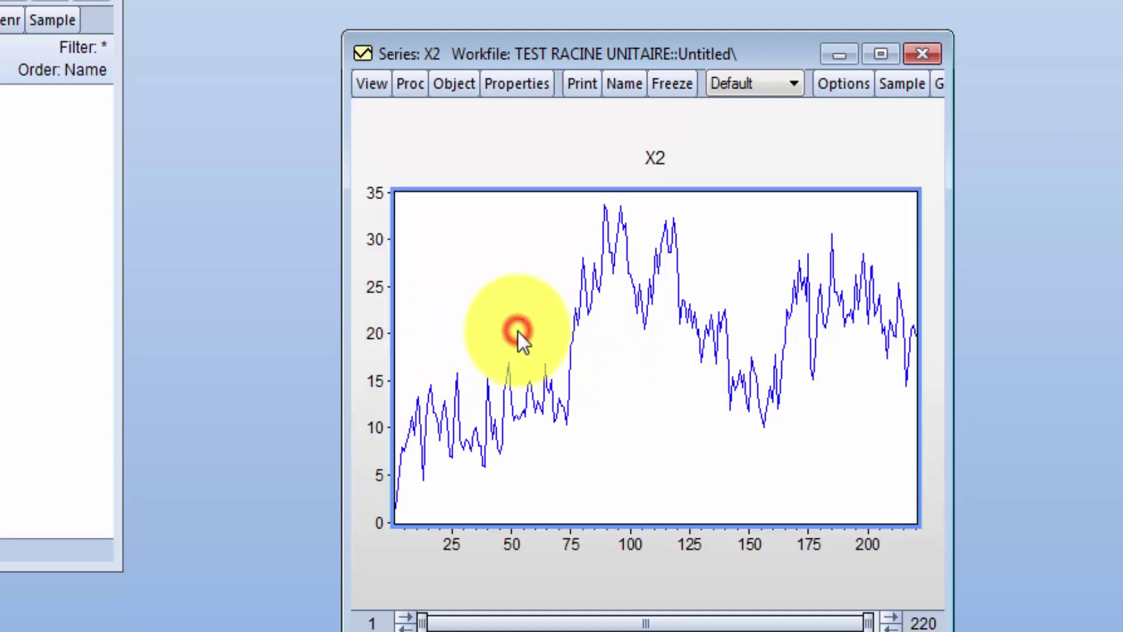
click(541, 148)
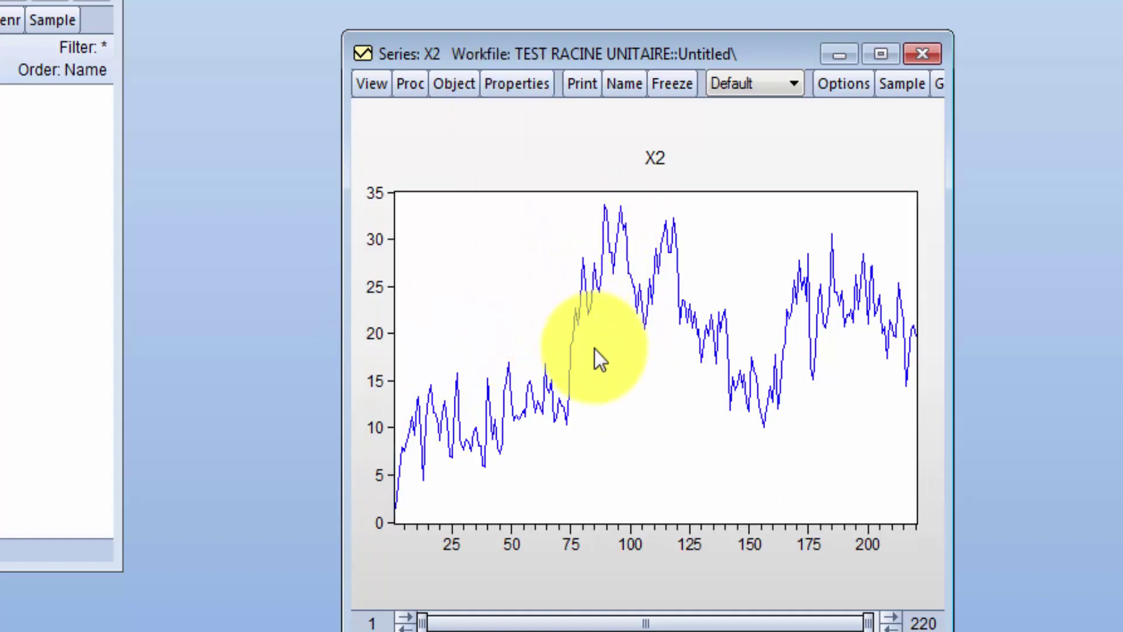
- Display the correlogram of X2 in level with 20 lags
click(371, 82)
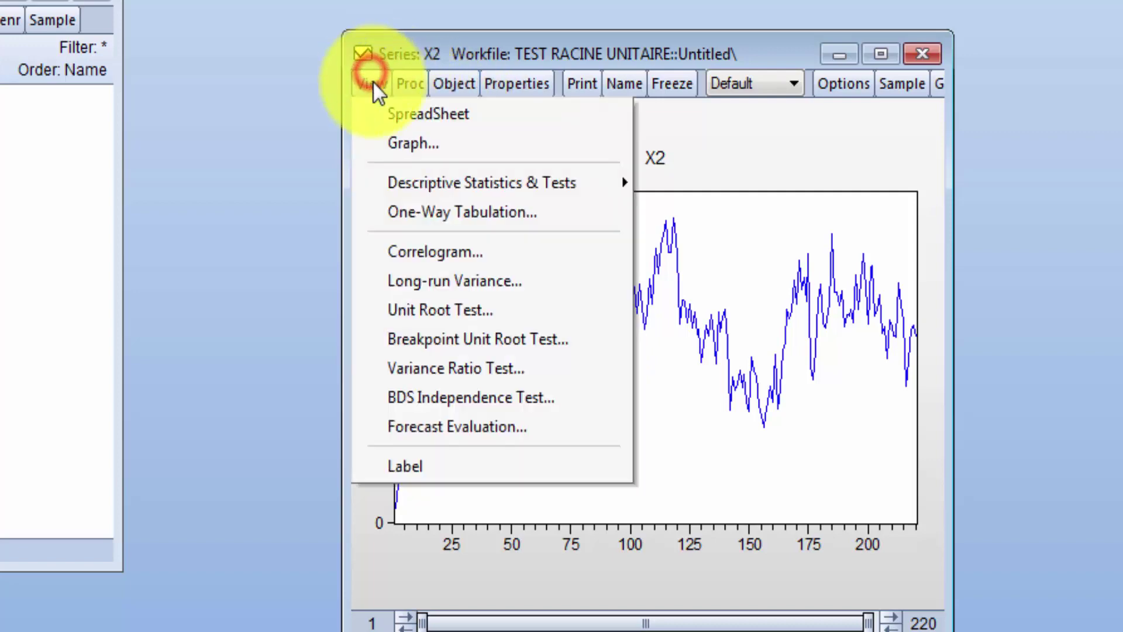
click(477, 252)
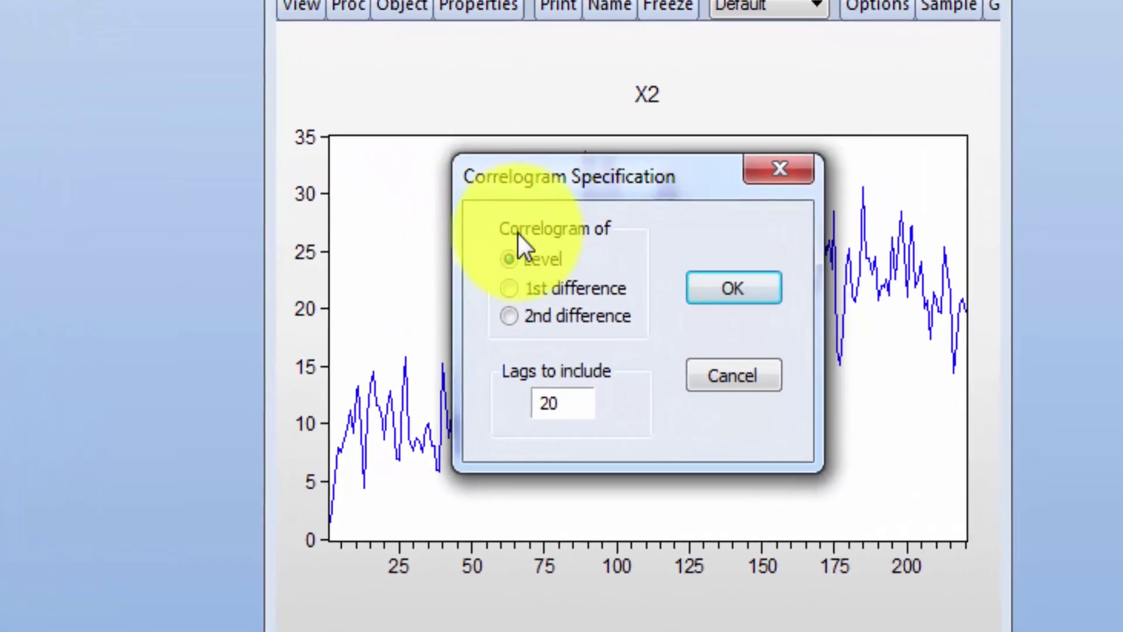
click(520, 257)
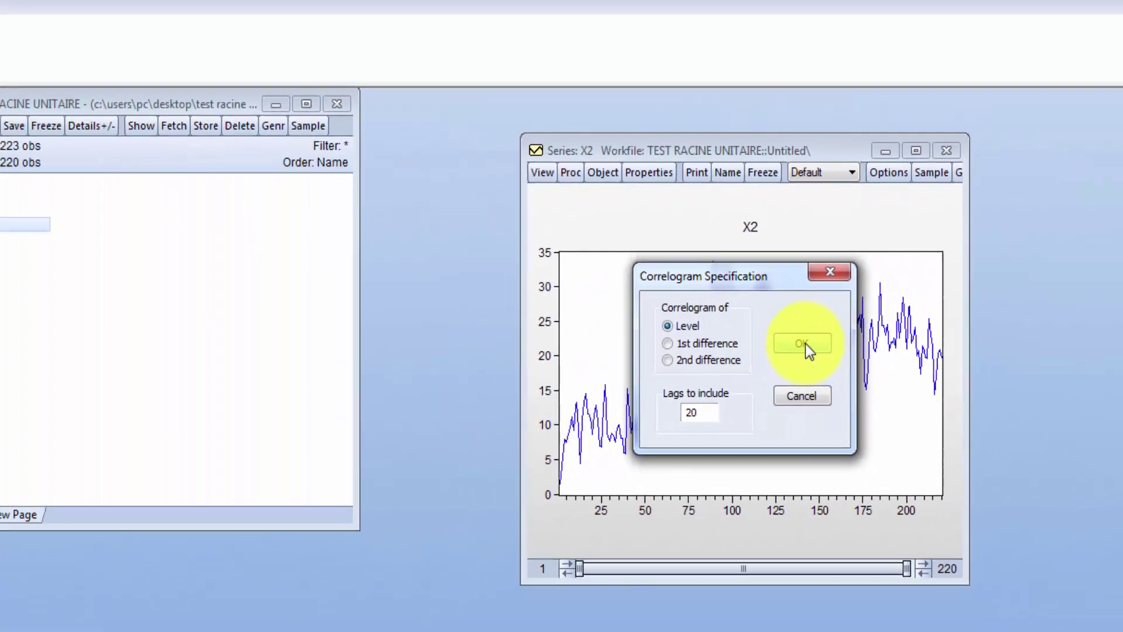
click(765, 311)
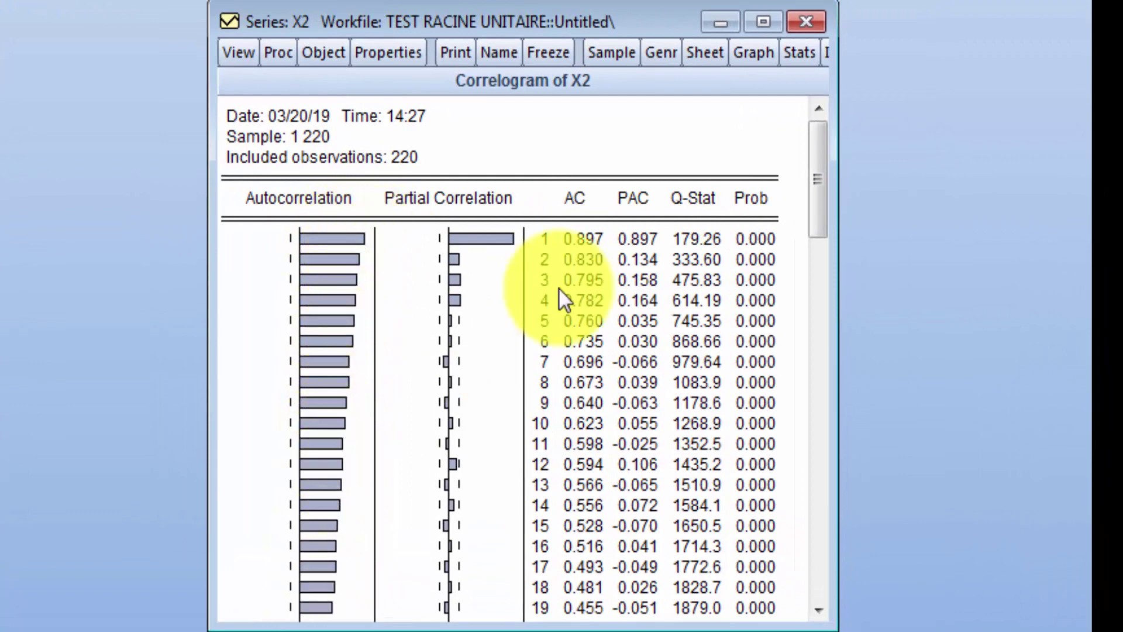
- Examine the Prob column of the X2 correlogram across the lags
click(750, 197)
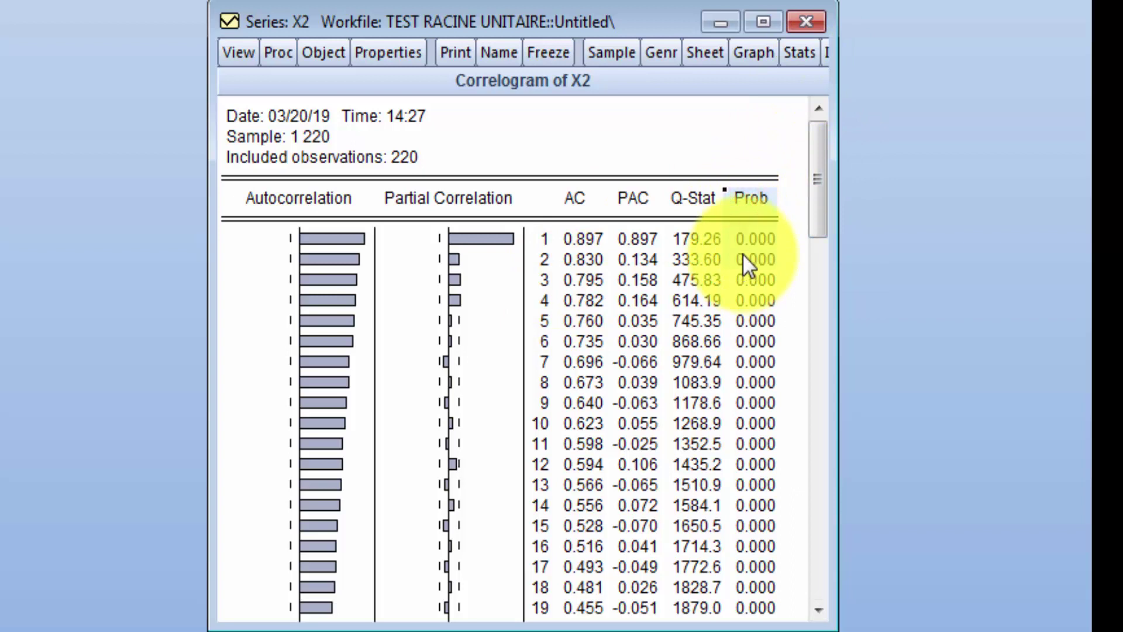
click(742, 254)
click(760, 197)
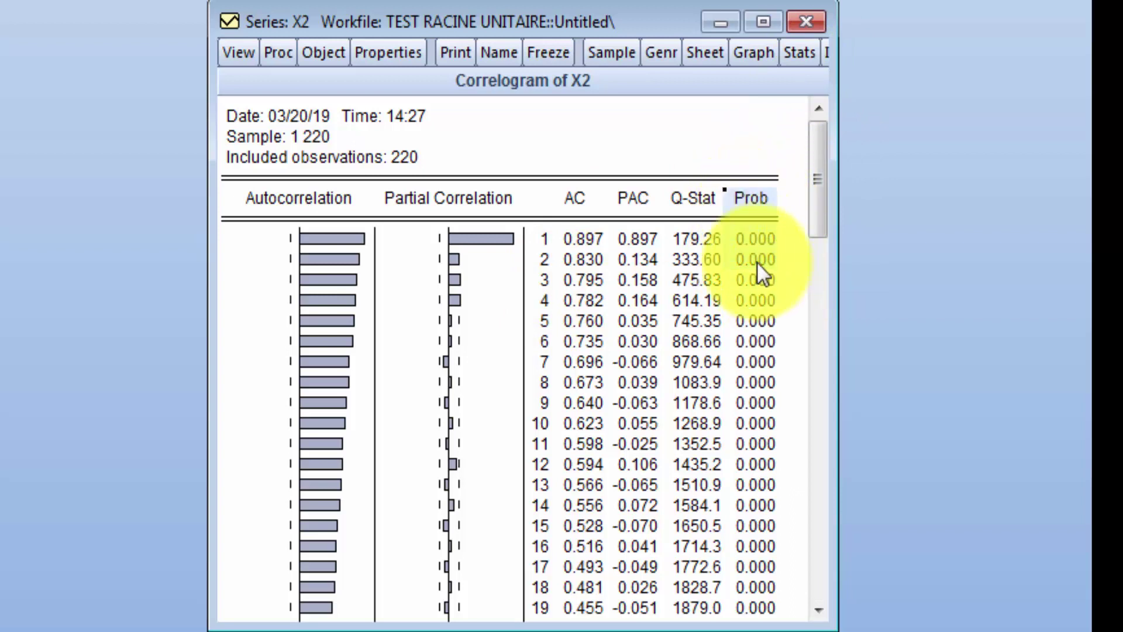
drag(754, 199, 754, 259)
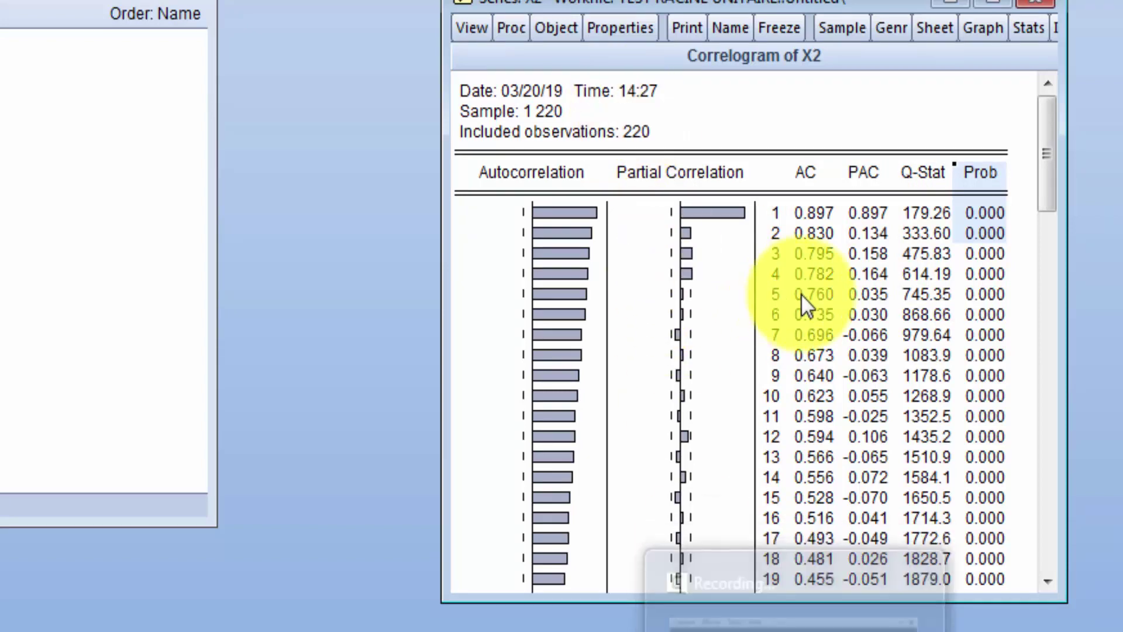
click(929, 222)
drag(973, 166, 995, 569)
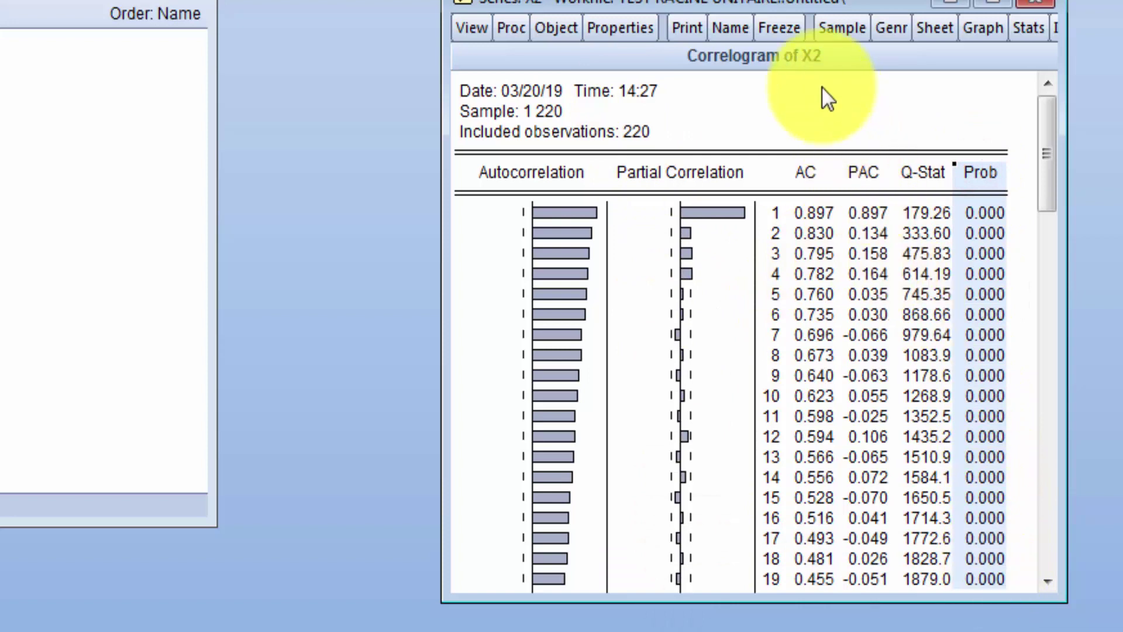
- Run an Augmented Dickey-Fuller unit root test on X2 in level with trend and intercept, Schwarz Info Criterion and 14 maximum lags
click(471, 27)
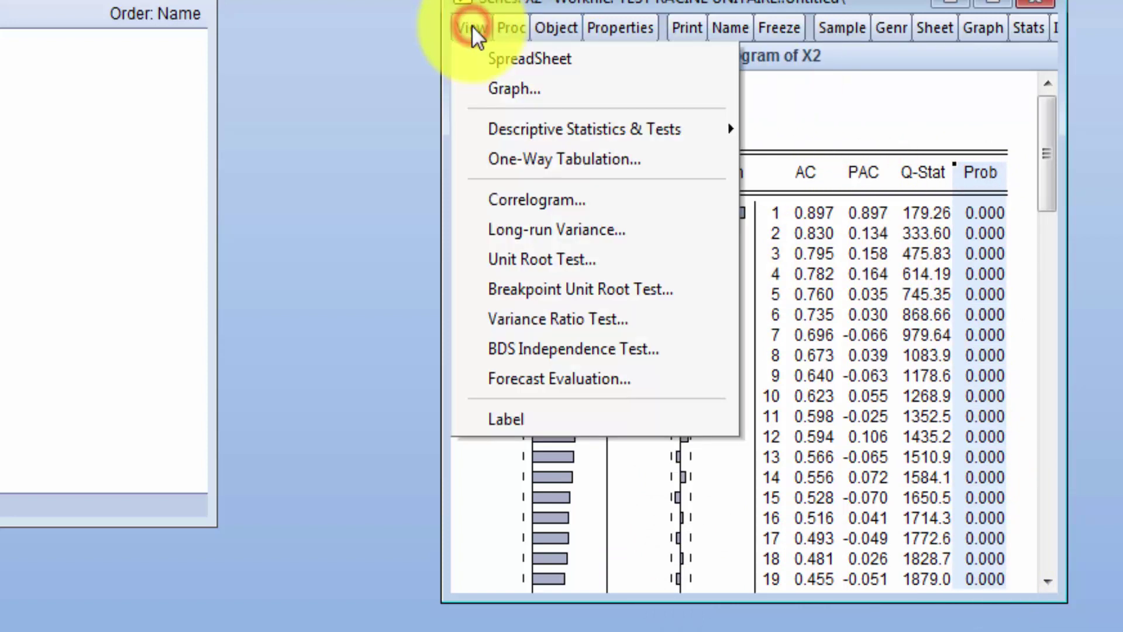
click(567, 262)
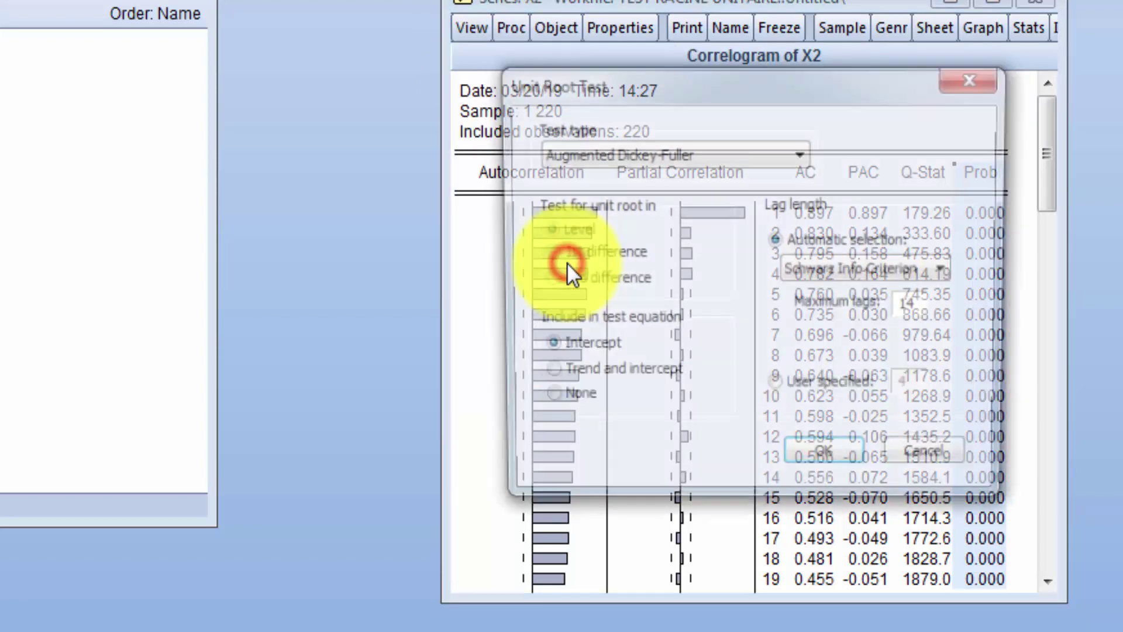
click(591, 375)
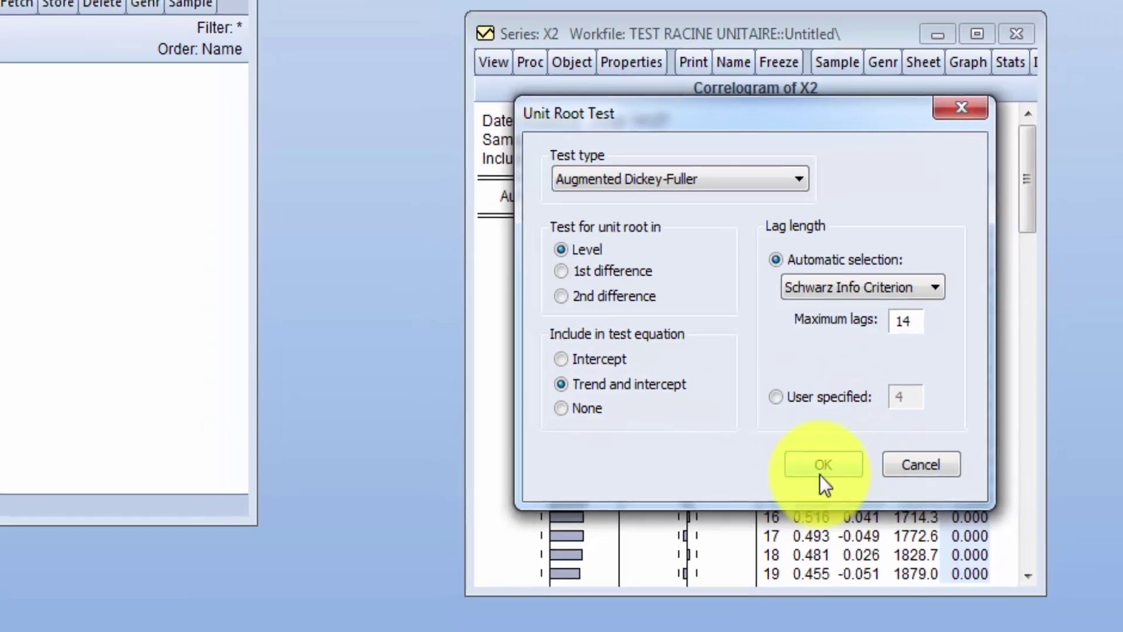
click(825, 461)
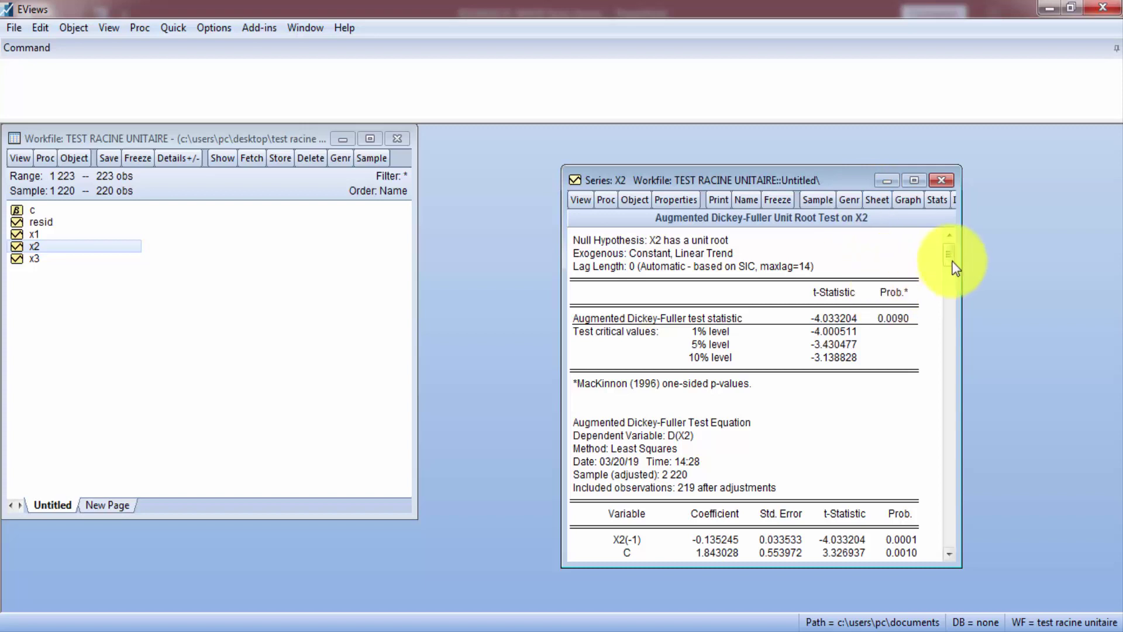
drag(949, 259, 940, 535)
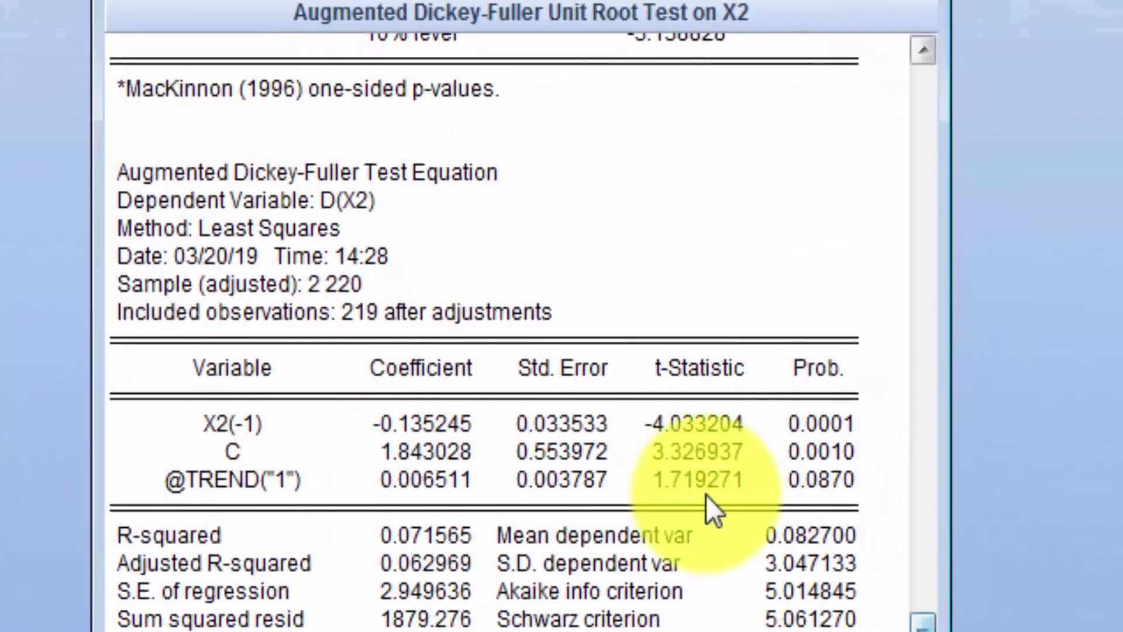
click(672, 482)
key(super+Tab)
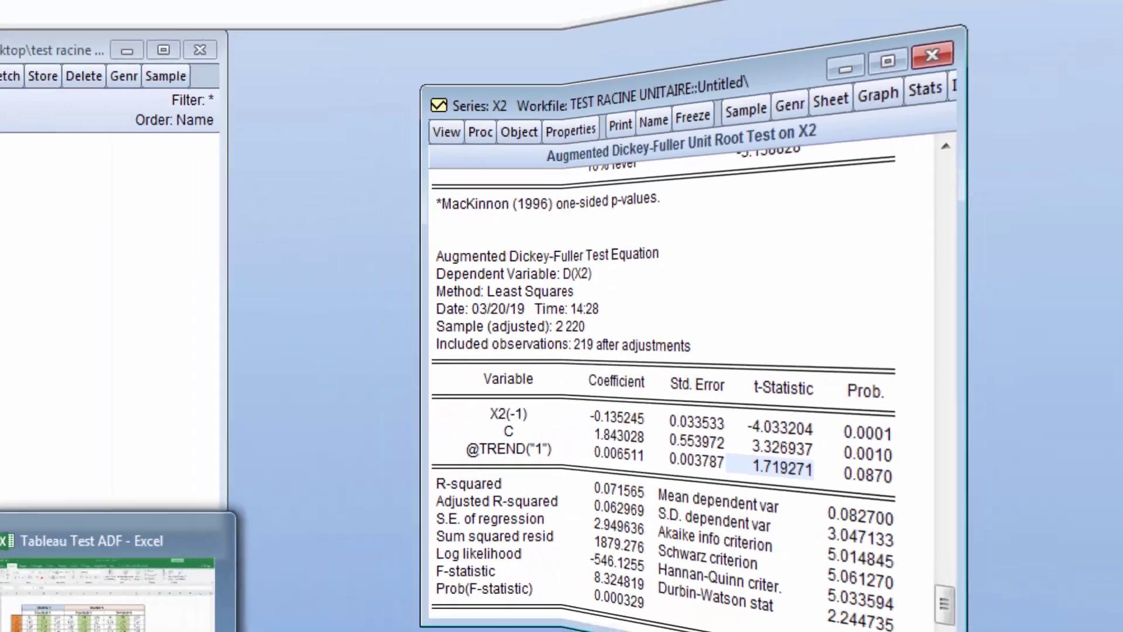
click(353, 588)
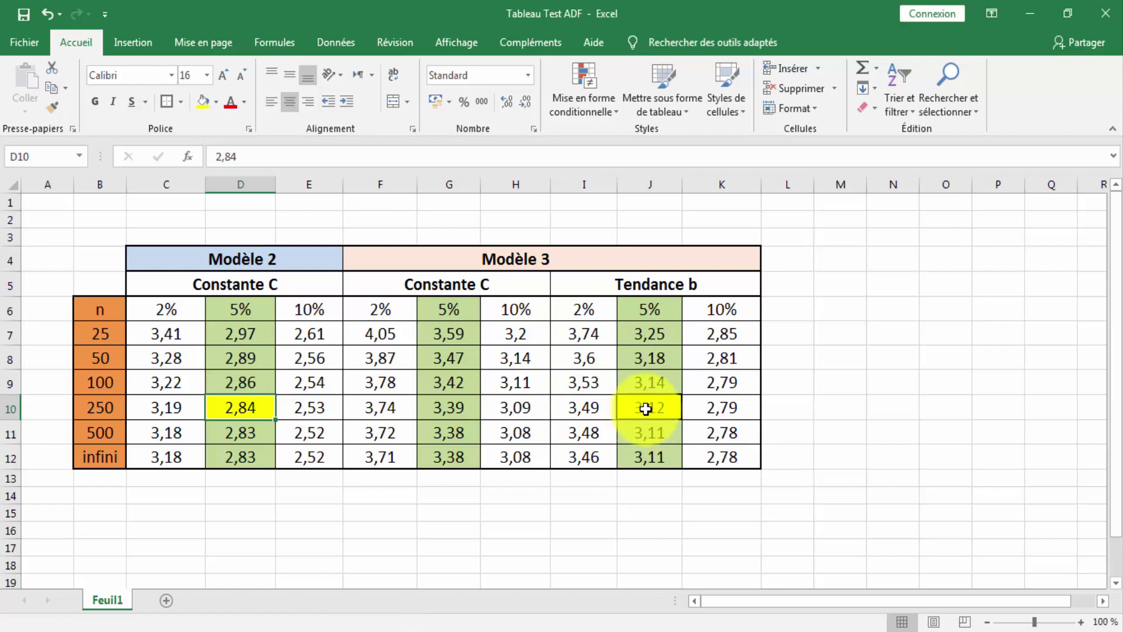
click(727, 621)
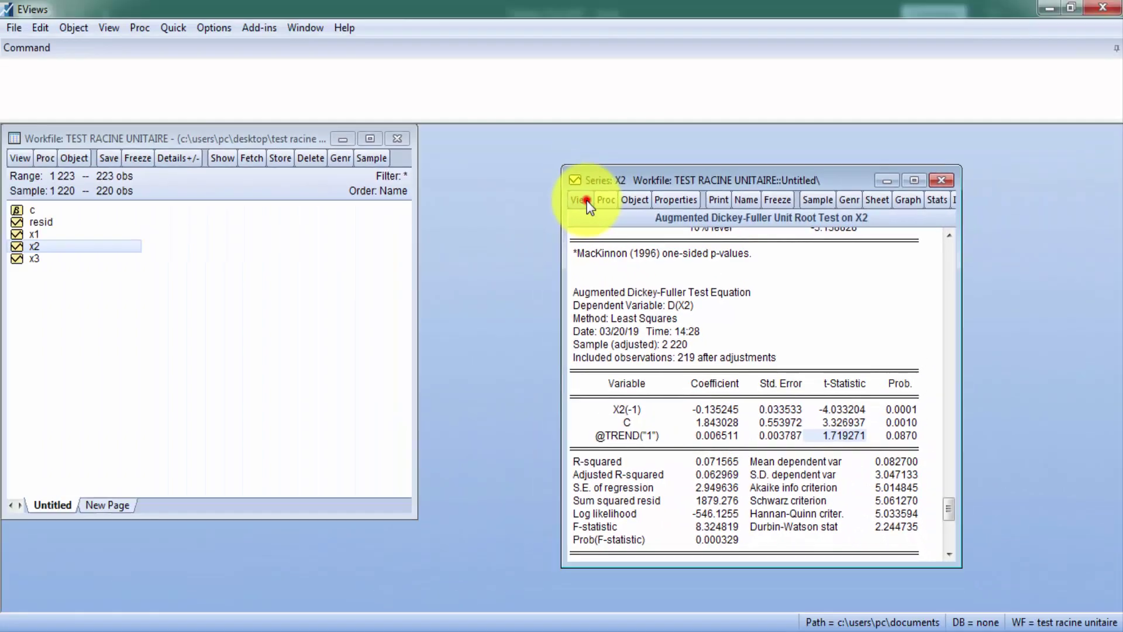
- Run an Augmented Dickey-Fuller test on X2 in level with intercept only, and examine the constant's t-statistic
click(427, 68)
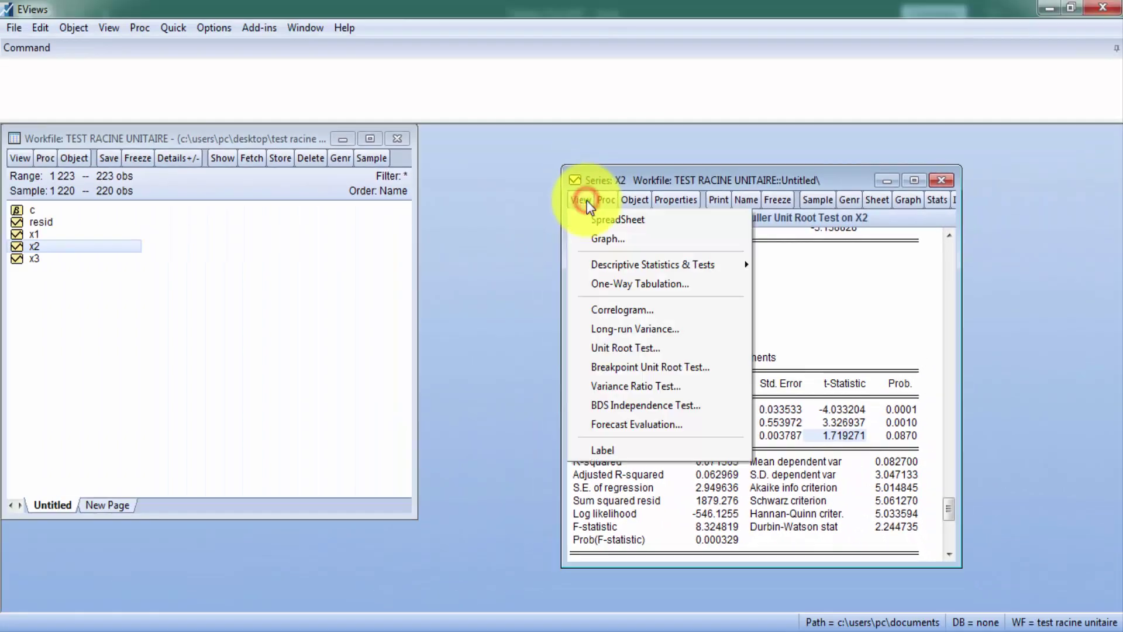
click(649, 345)
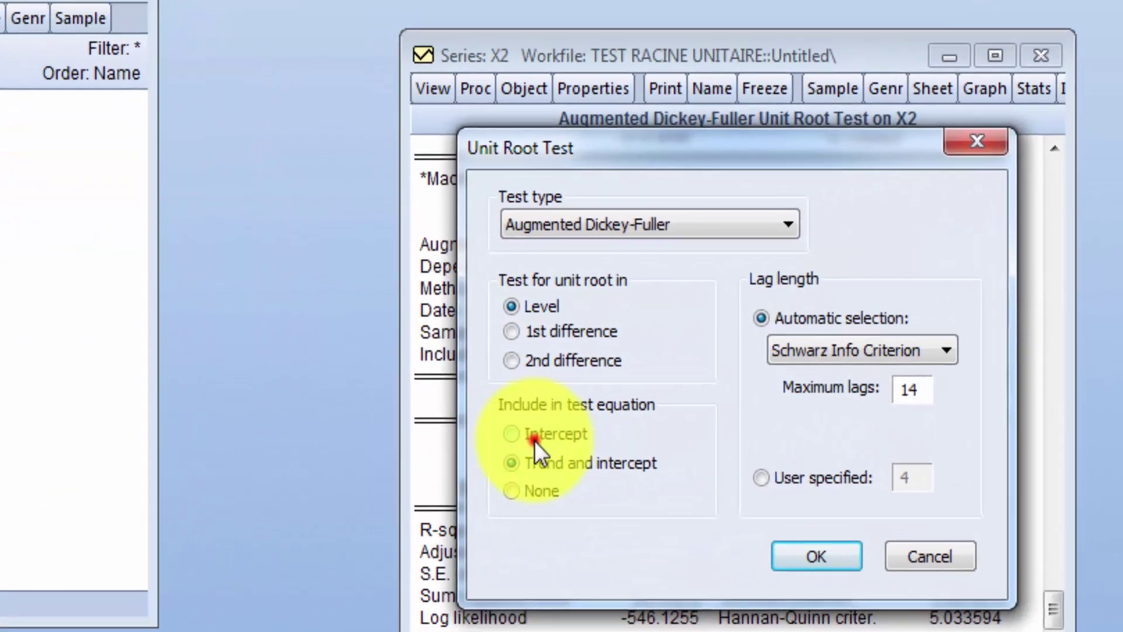
click(534, 438)
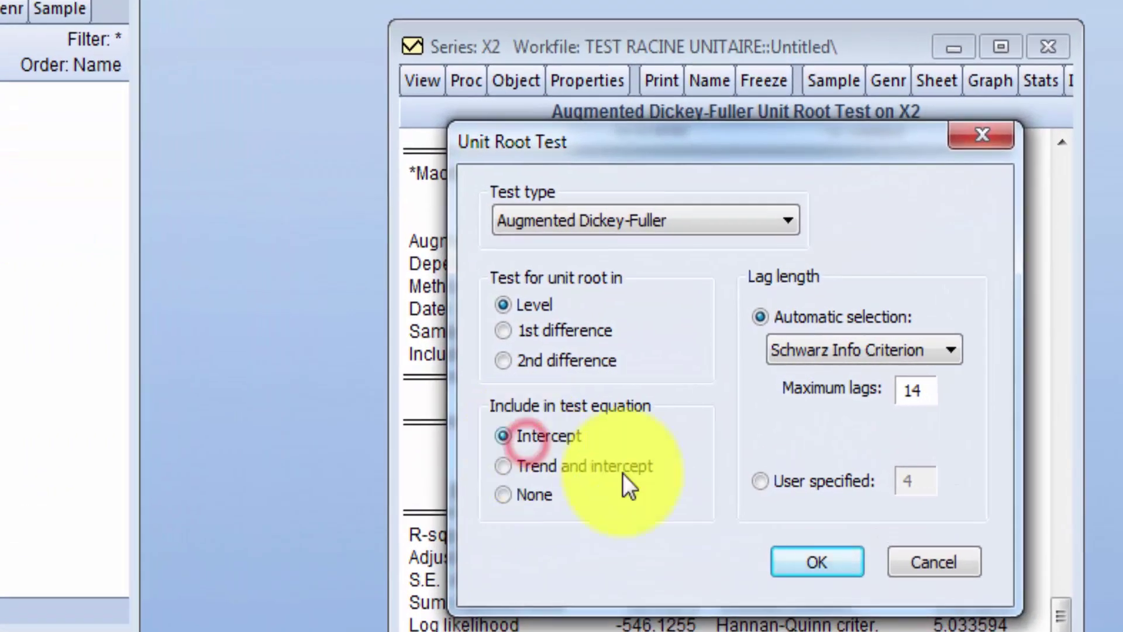
click(815, 557)
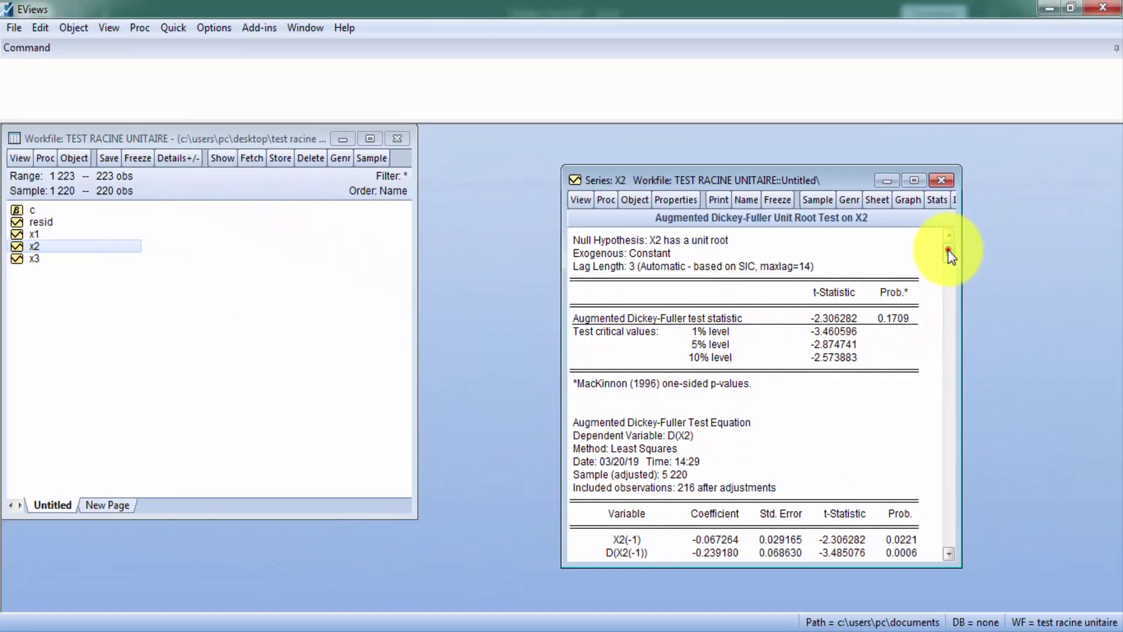
drag(1010, 205, 951, 513)
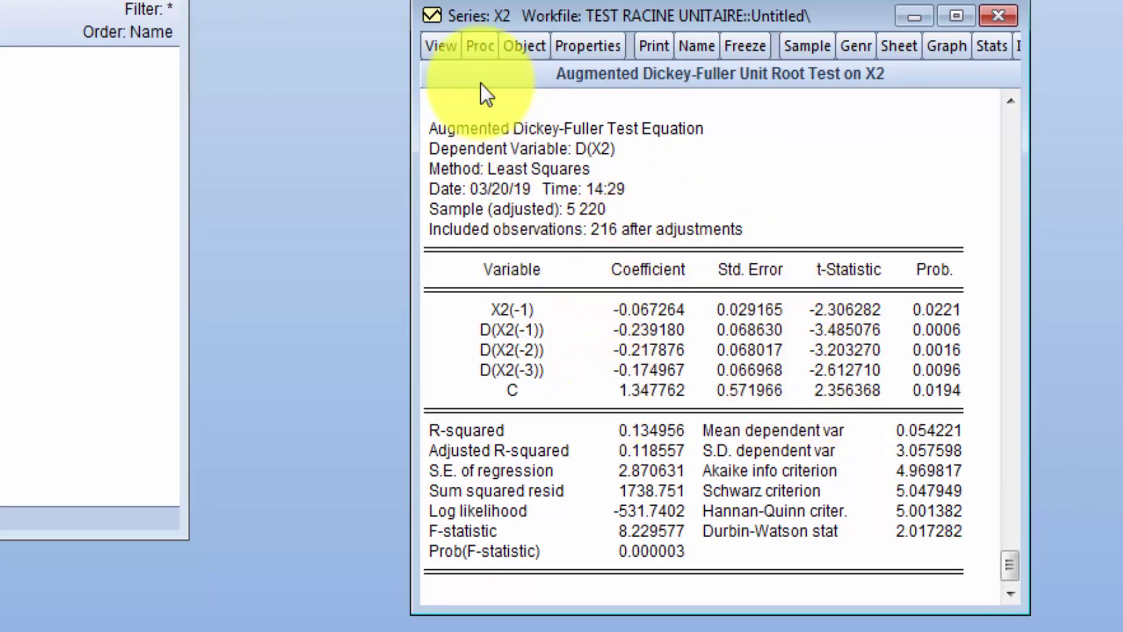
- Run an Augmented Dickey-Fuller test on X2 in level with neither trend nor intercept
click(448, 51)
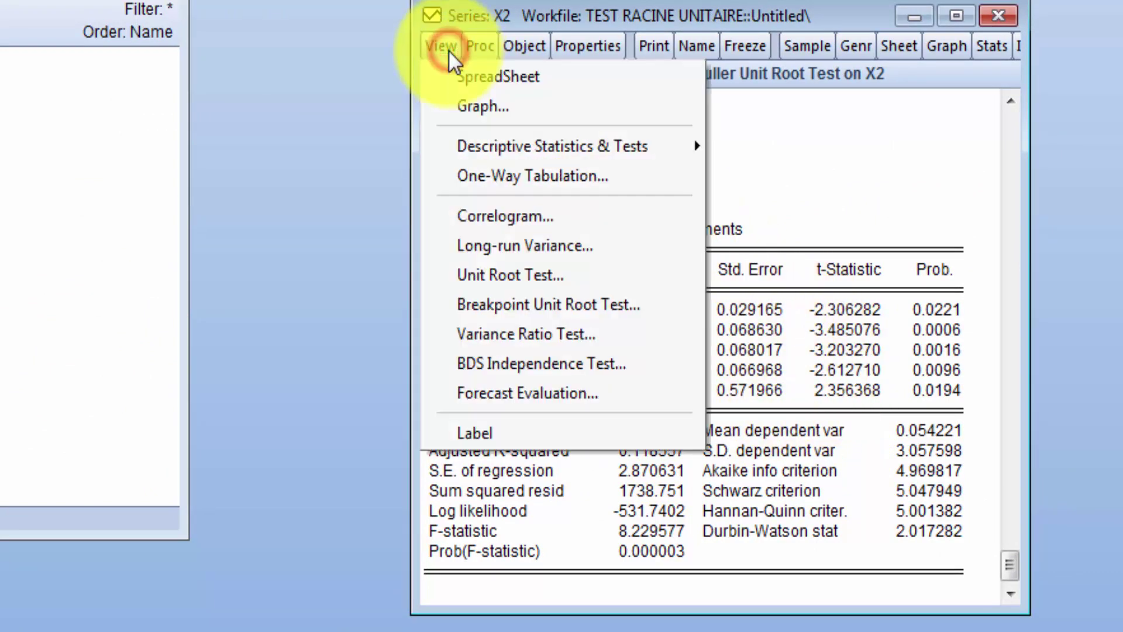
click(573, 275)
click(529, 416)
click(798, 468)
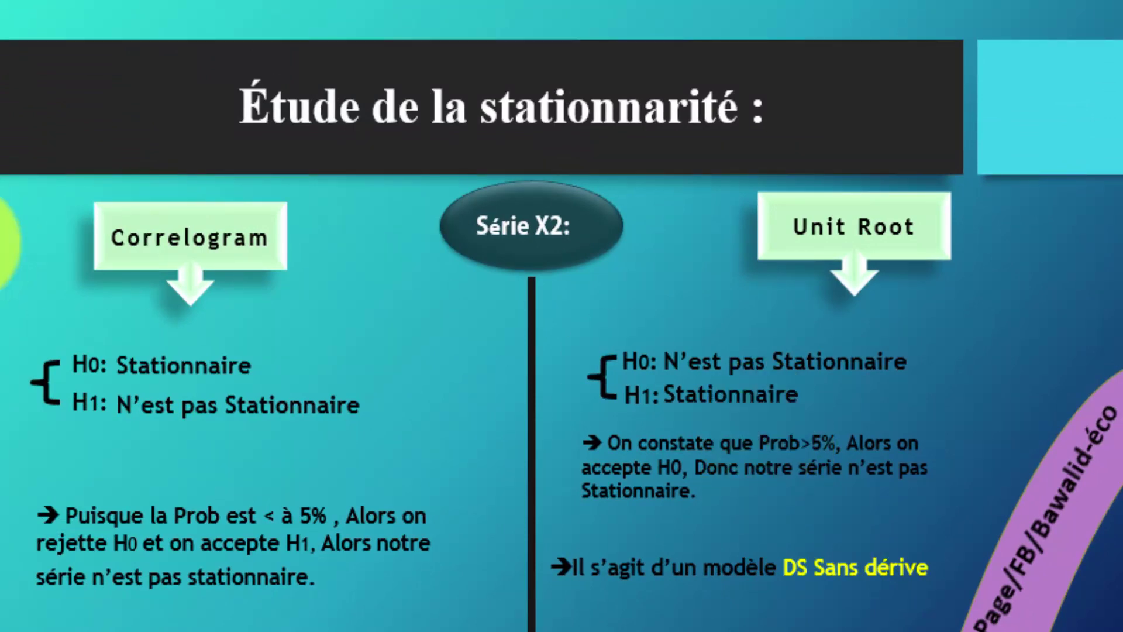
key(Right)
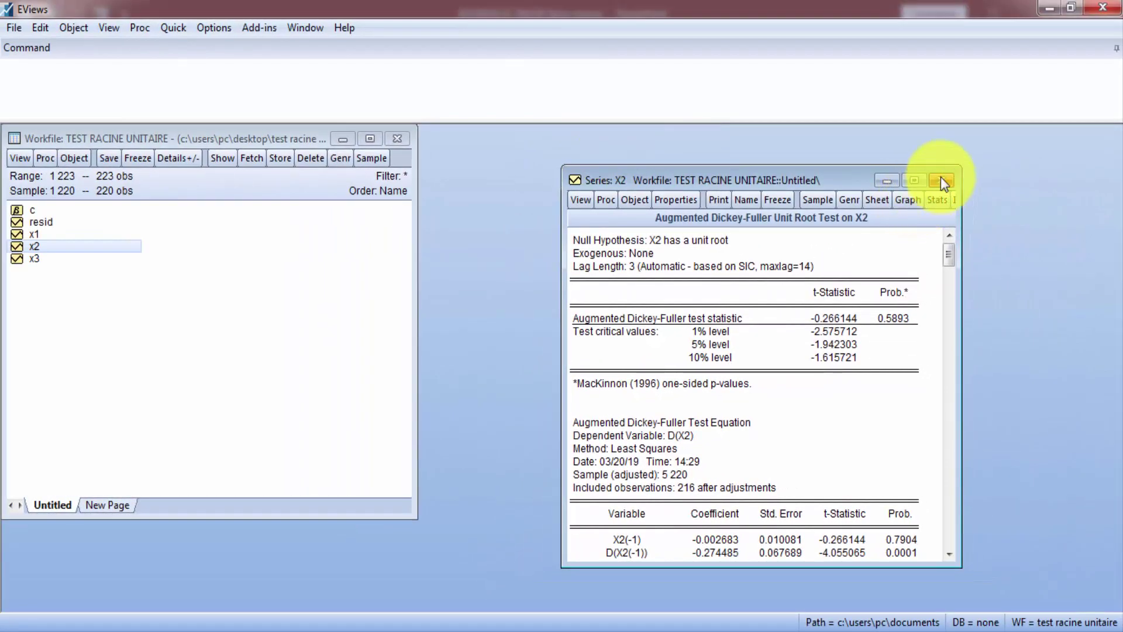
- Open series X3 in place of X2 and display it as a Line & Symbol graph of the raw data
click(945, 181)
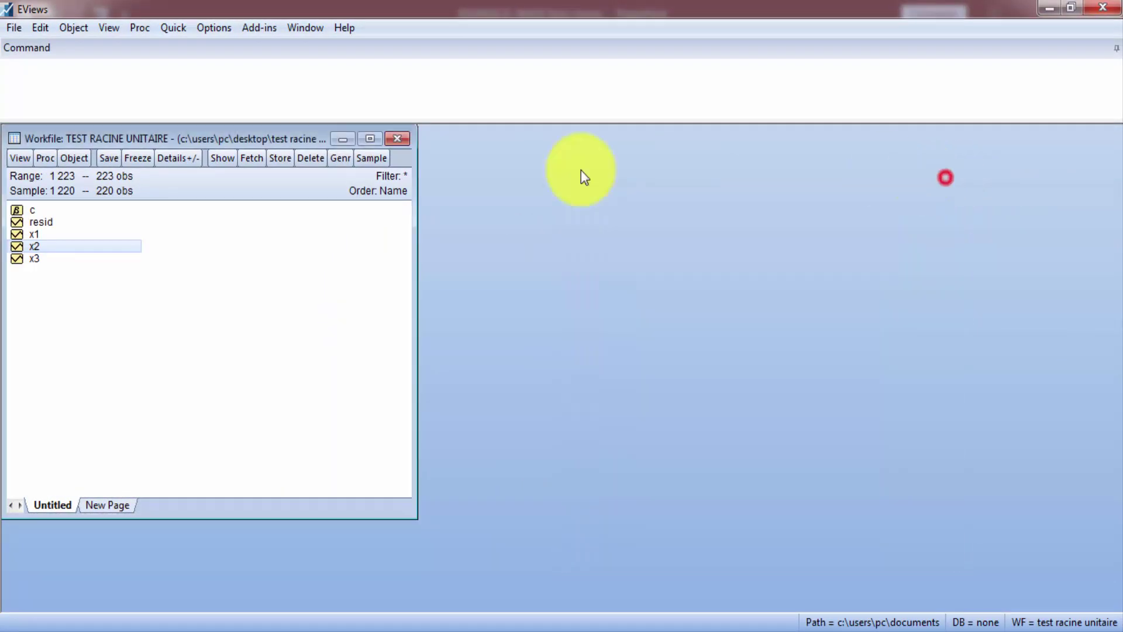
double_click(50, 260)
drag(149, 220, 564, 170)
click(517, 191)
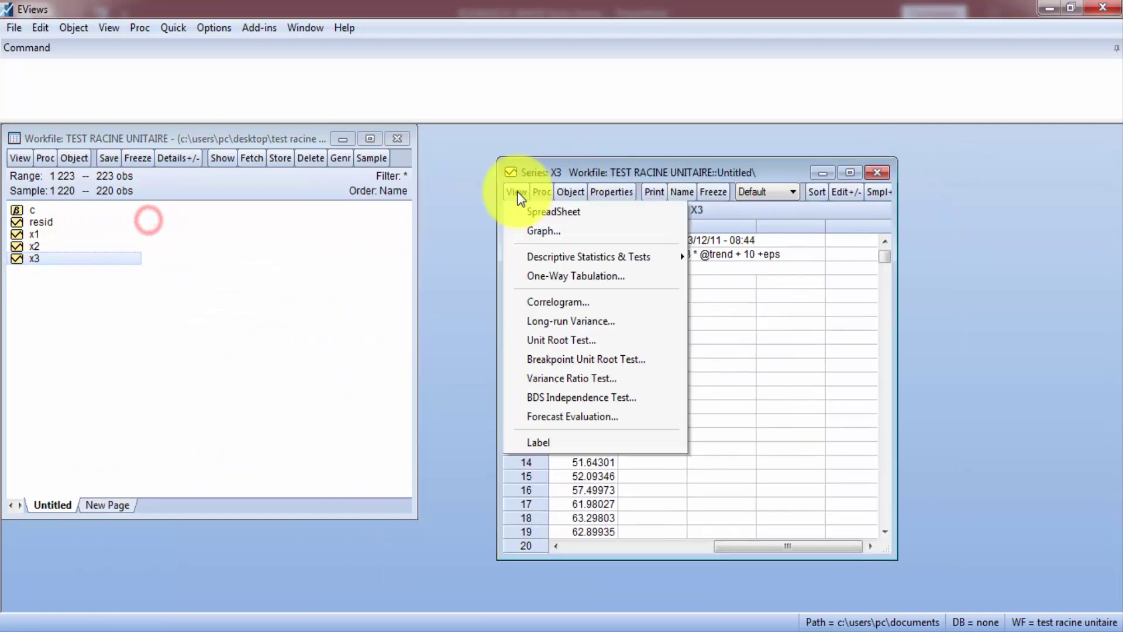
click(542, 232)
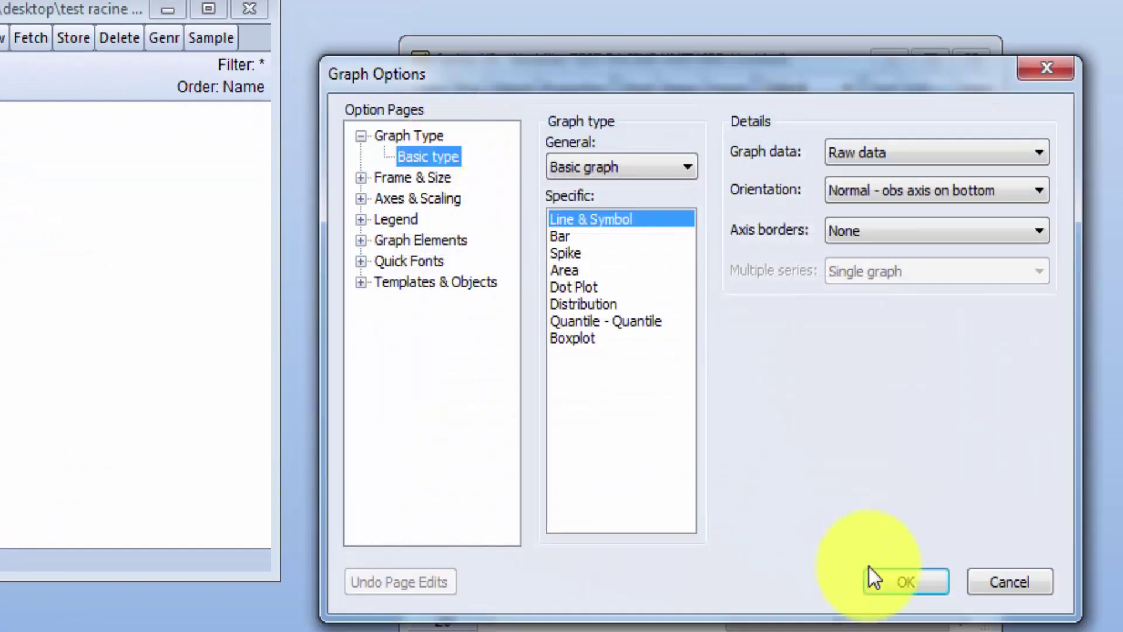
click(880, 579)
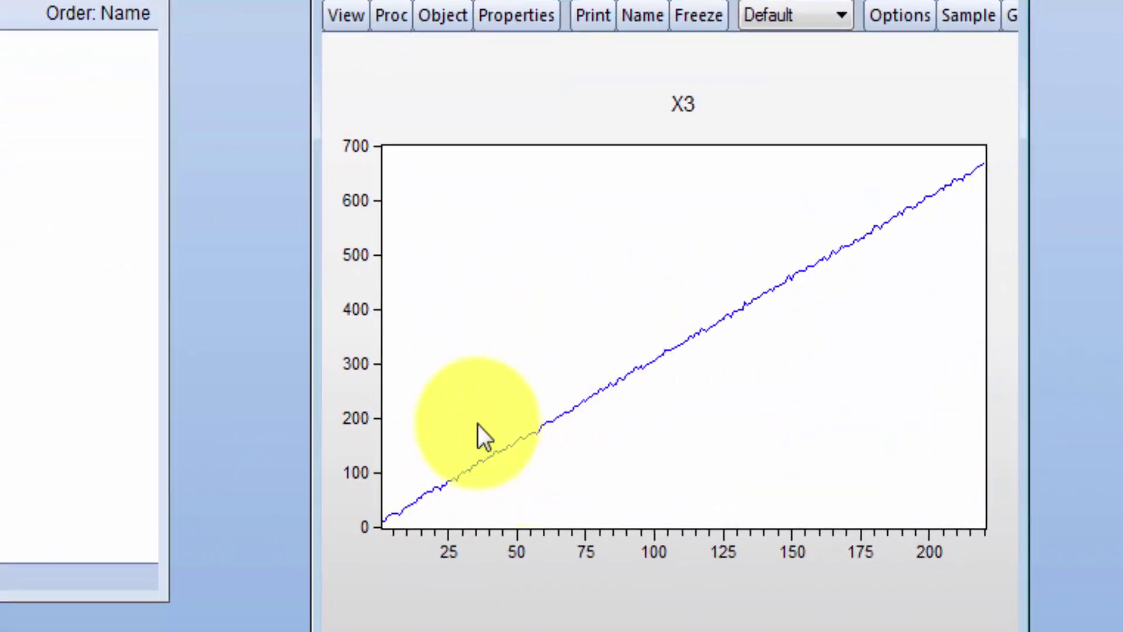
- Display the correlogram of X3 in level with 20 lags
click(355, 11)
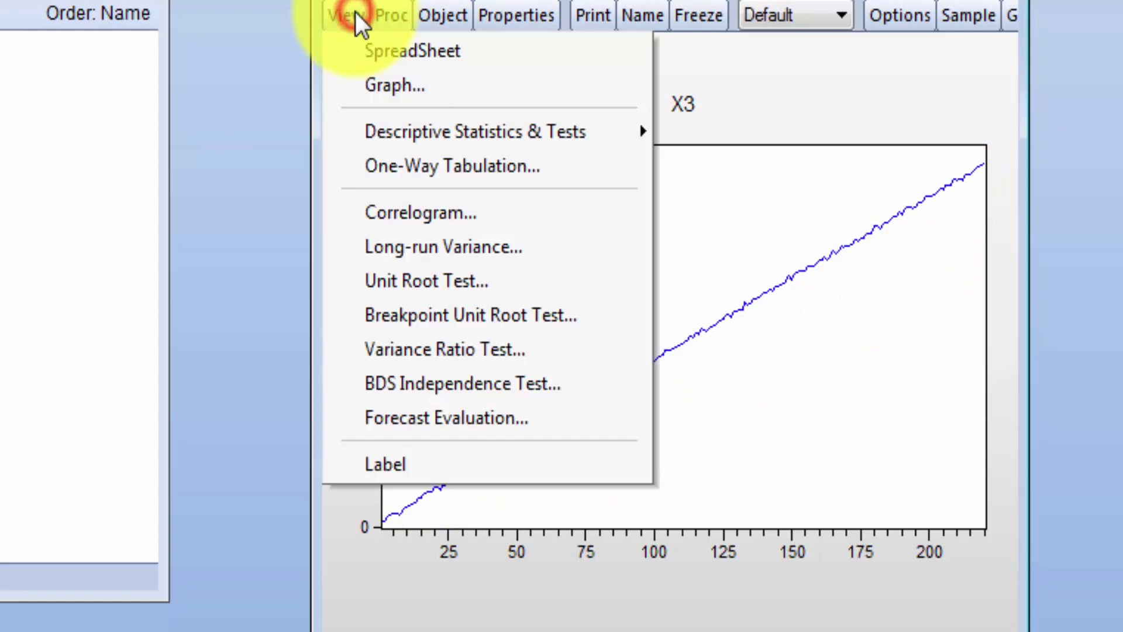
click(437, 212)
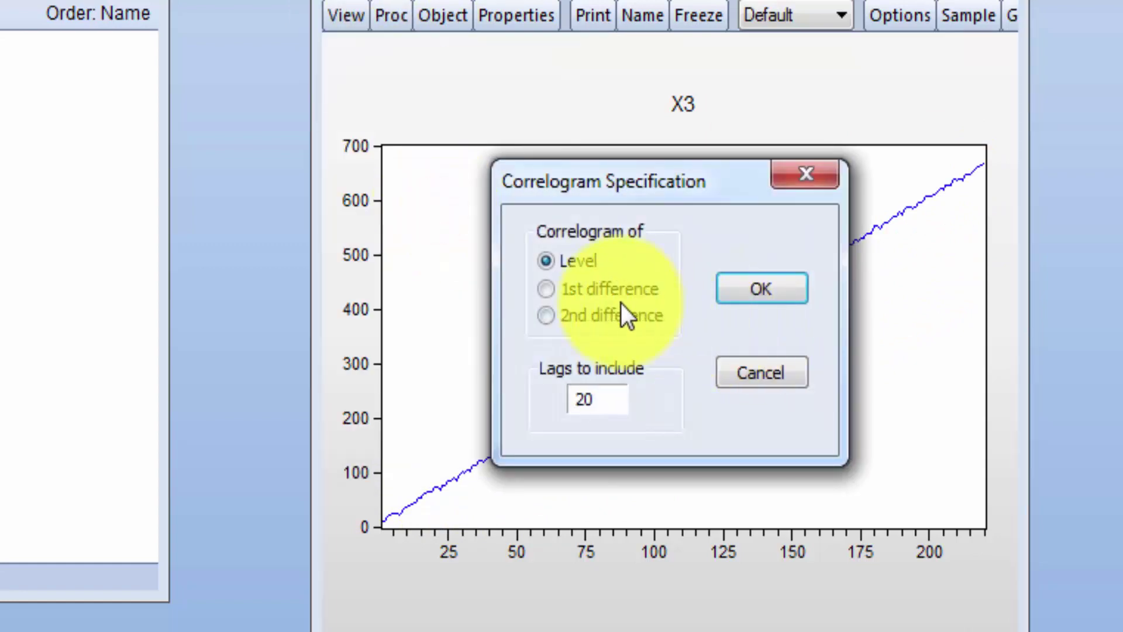
click(754, 281)
drag(995, 176, 1006, 106)
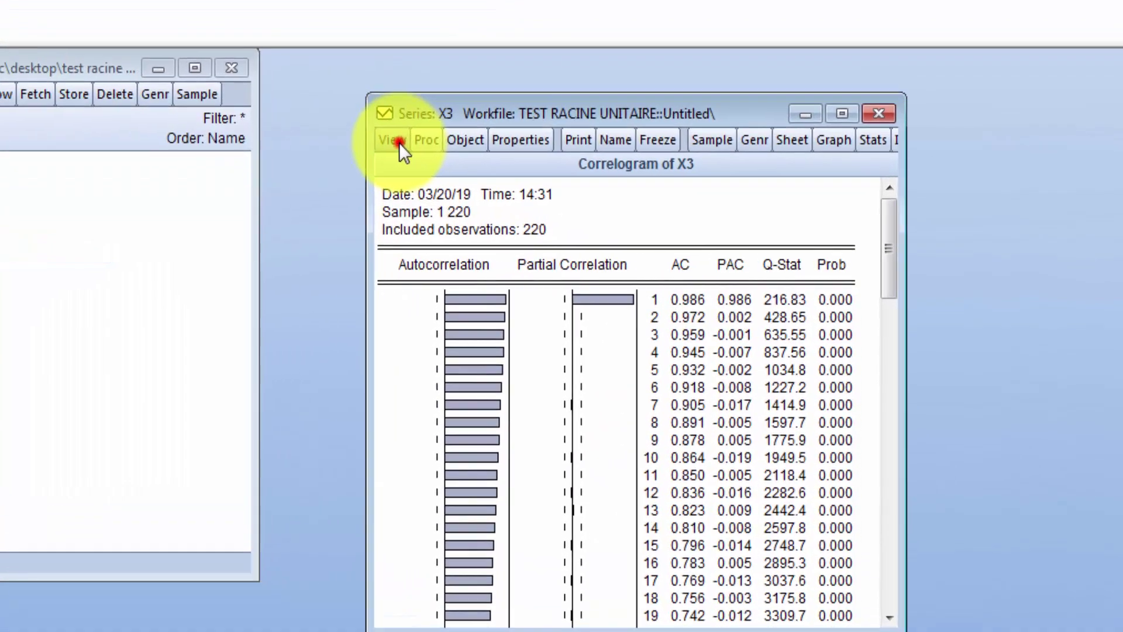
- Run an Augmented Dickey-Fuller test on X3 in level with trend and intercept, Schwarz Info Criterion and 14 maximum lags
click(495, 183)
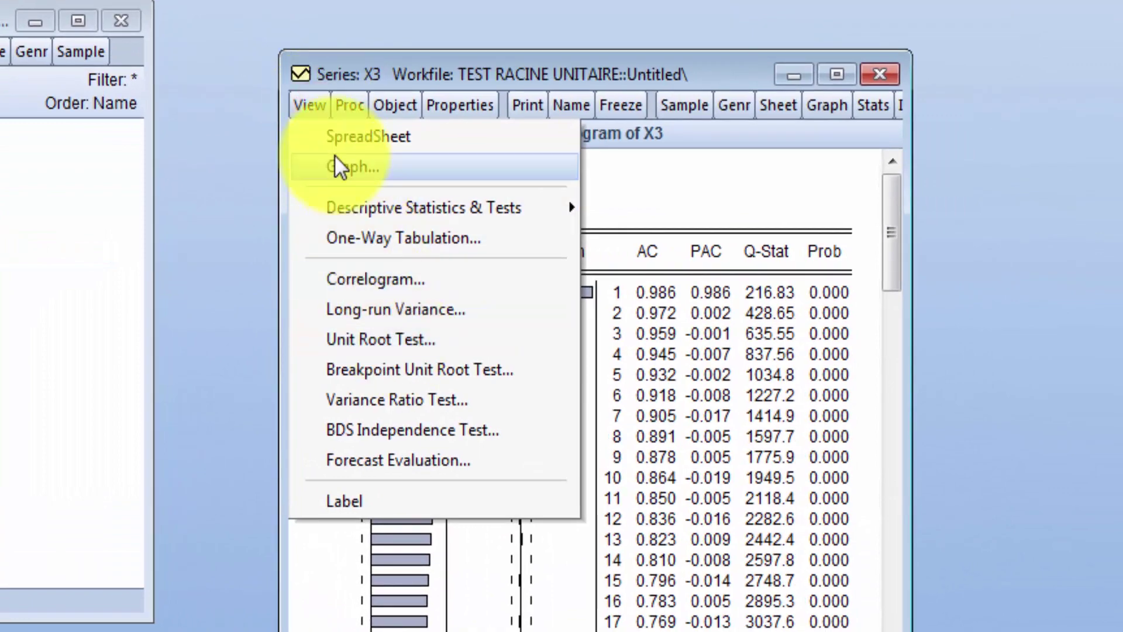
click(308, 105)
click(308, 105)
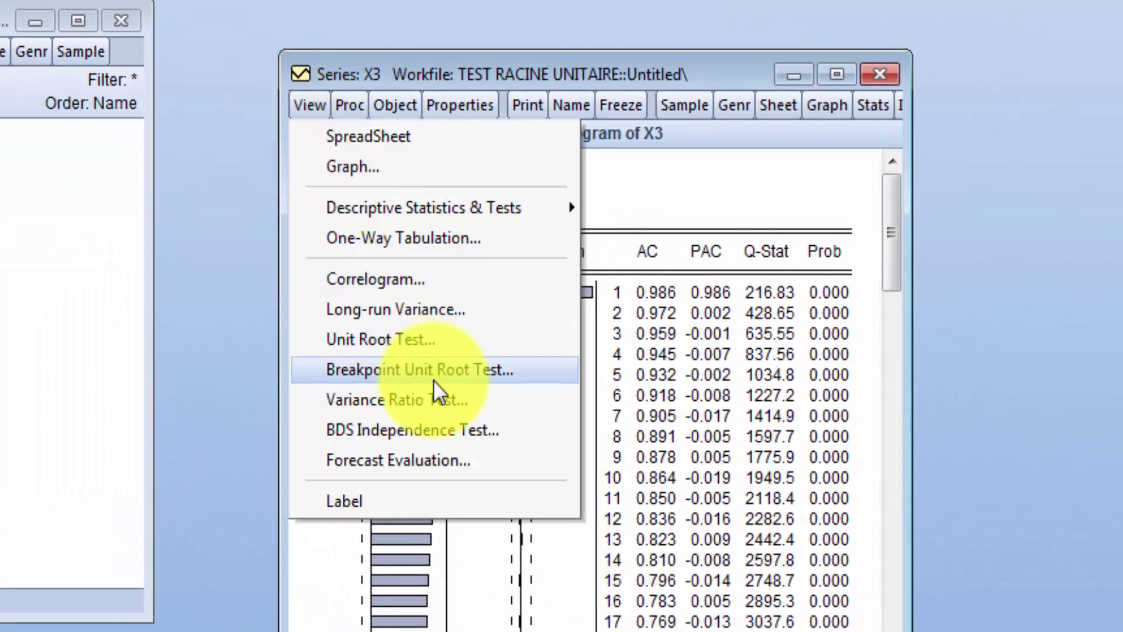
click(409, 342)
click(448, 450)
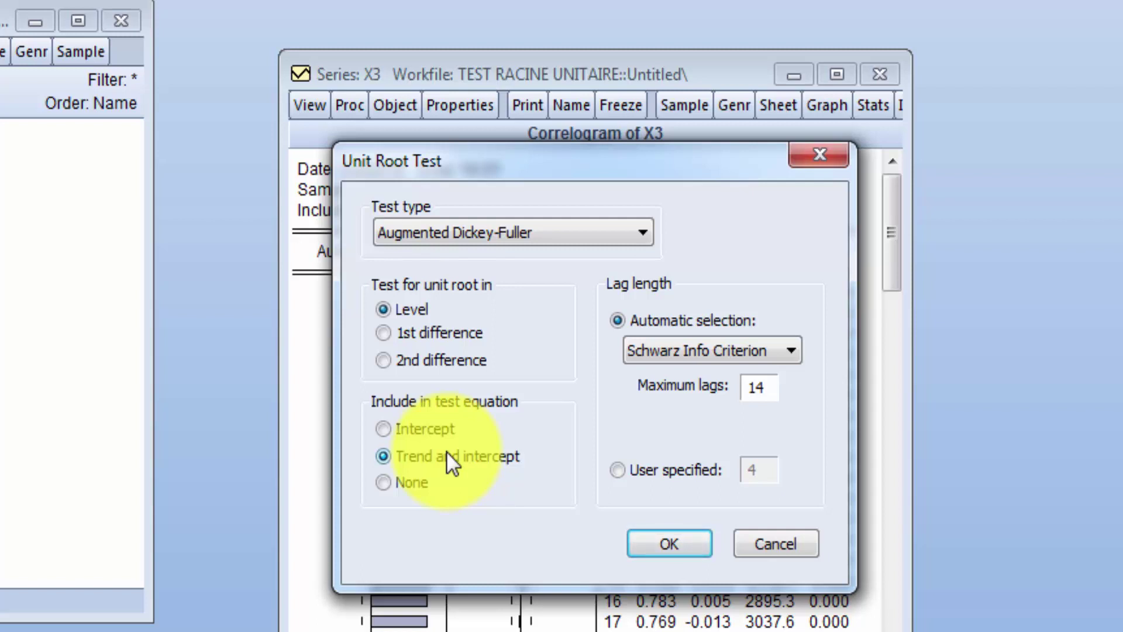
click(386, 421)
click(386, 429)
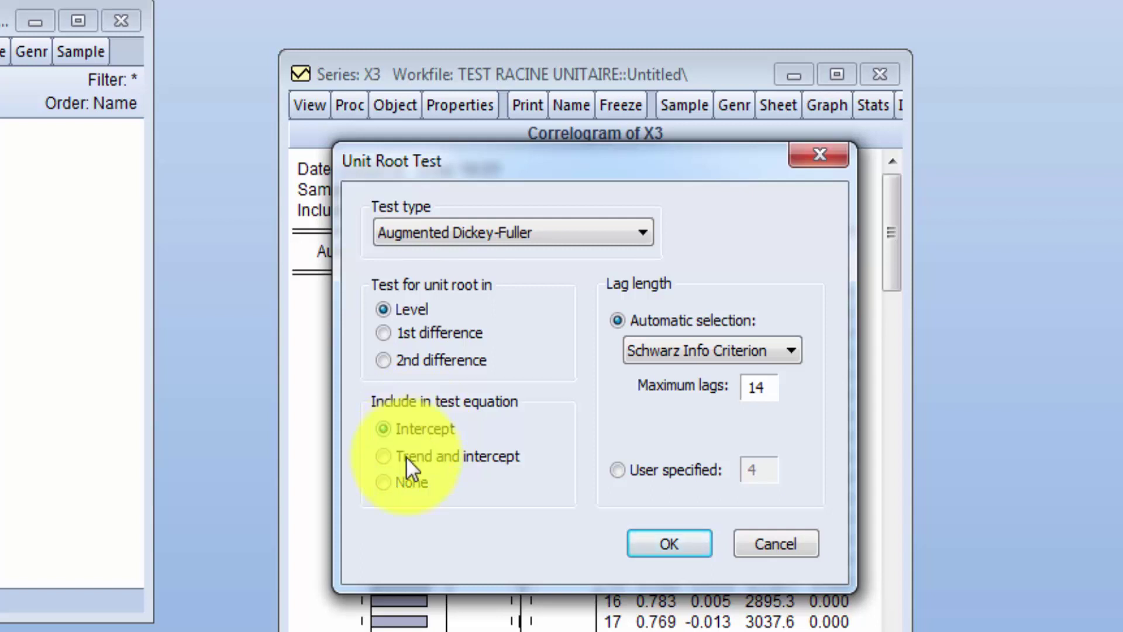
click(386, 483)
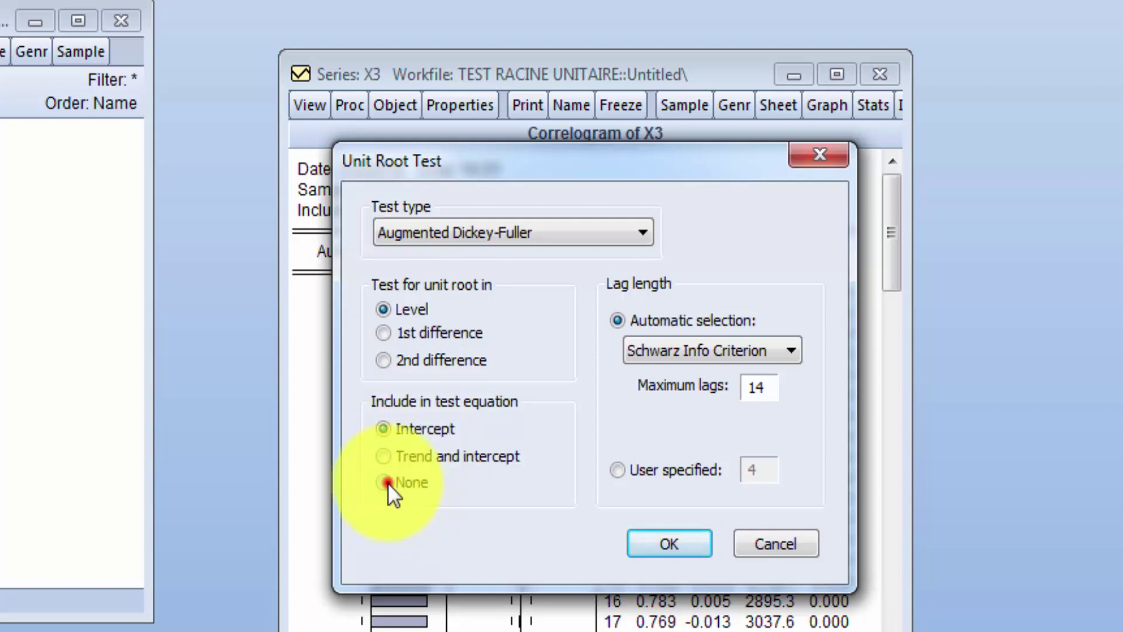
click(381, 454)
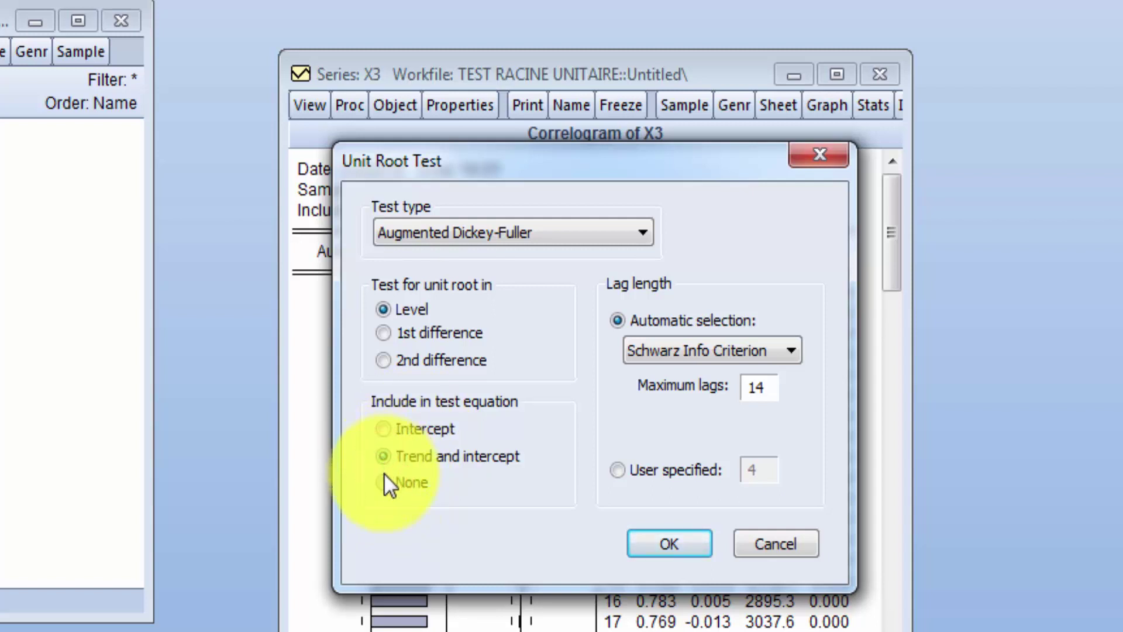
click(384, 473)
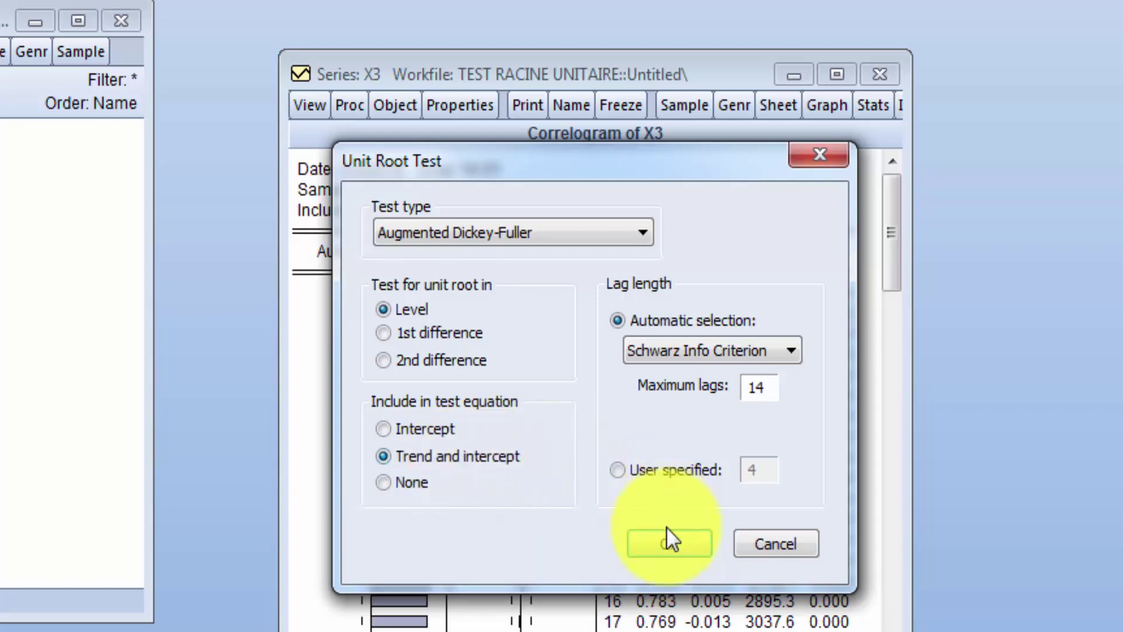
click(667, 545)
click(666, 545)
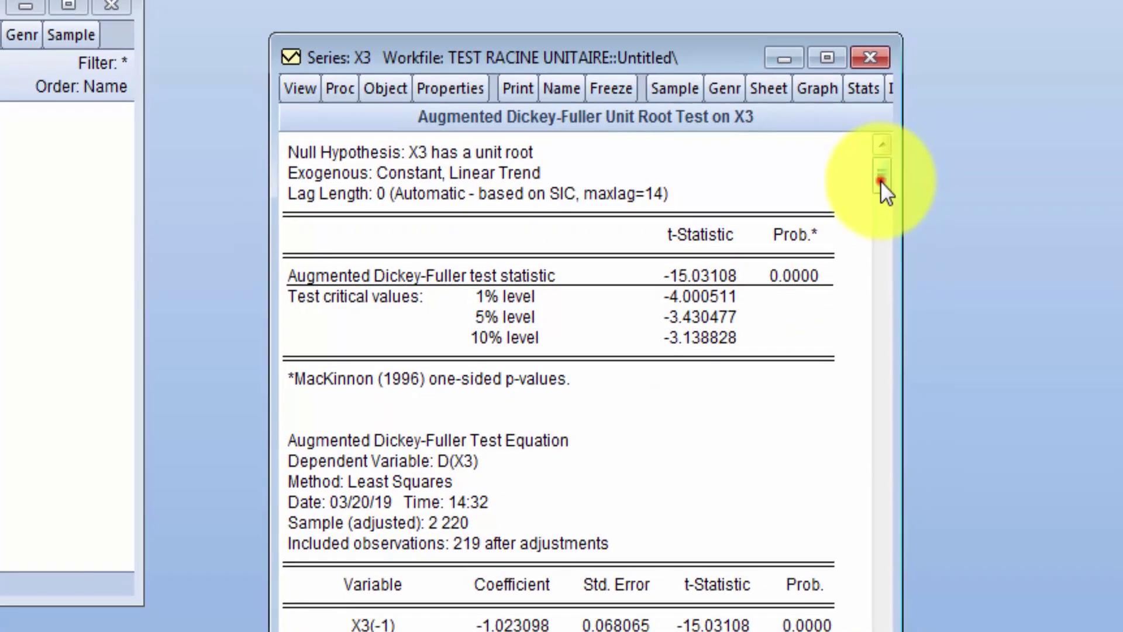
drag(883, 202, 841, 457)
mouse_move(893, 553)
mouse_down()
mouse_move(893, 533)
mouse_move(893, 566)
mouse_up()
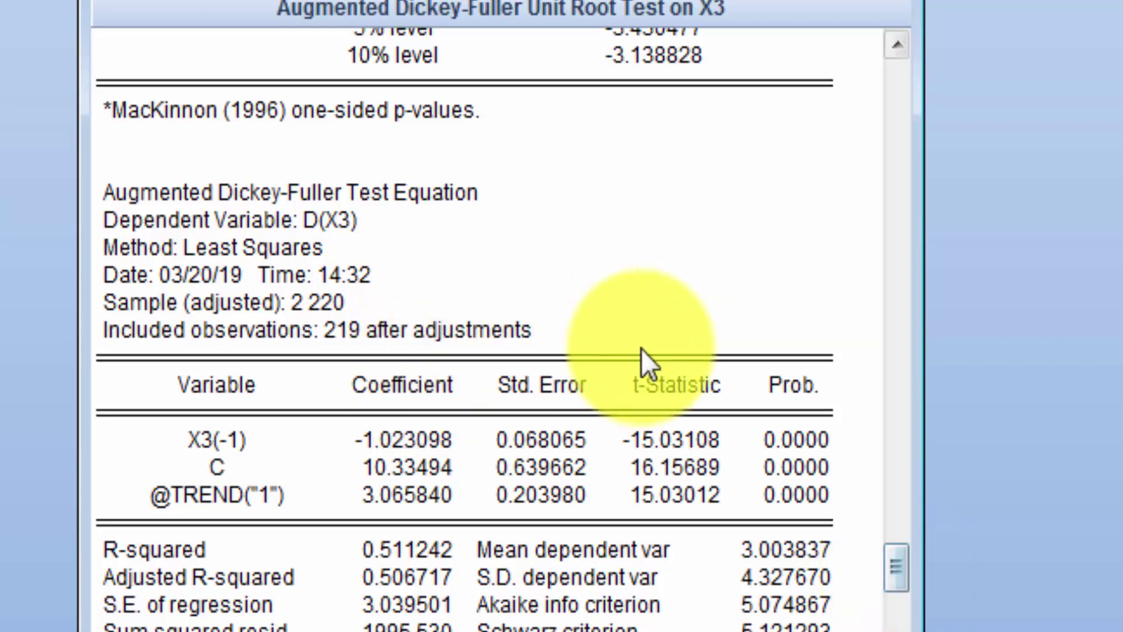
click(648, 494)
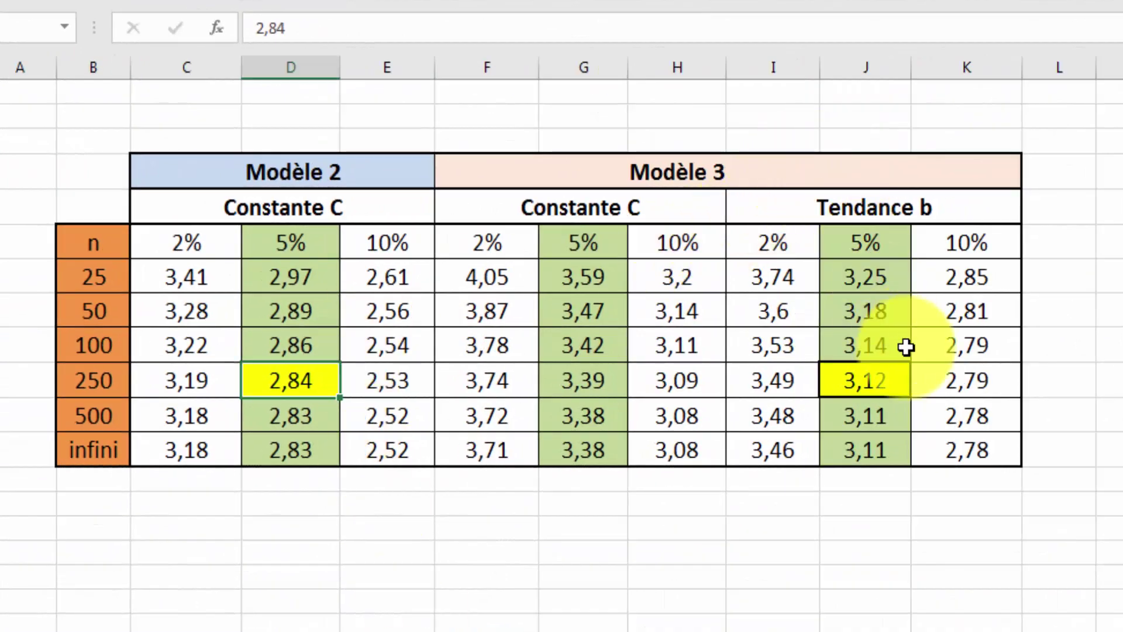
click(862, 389)
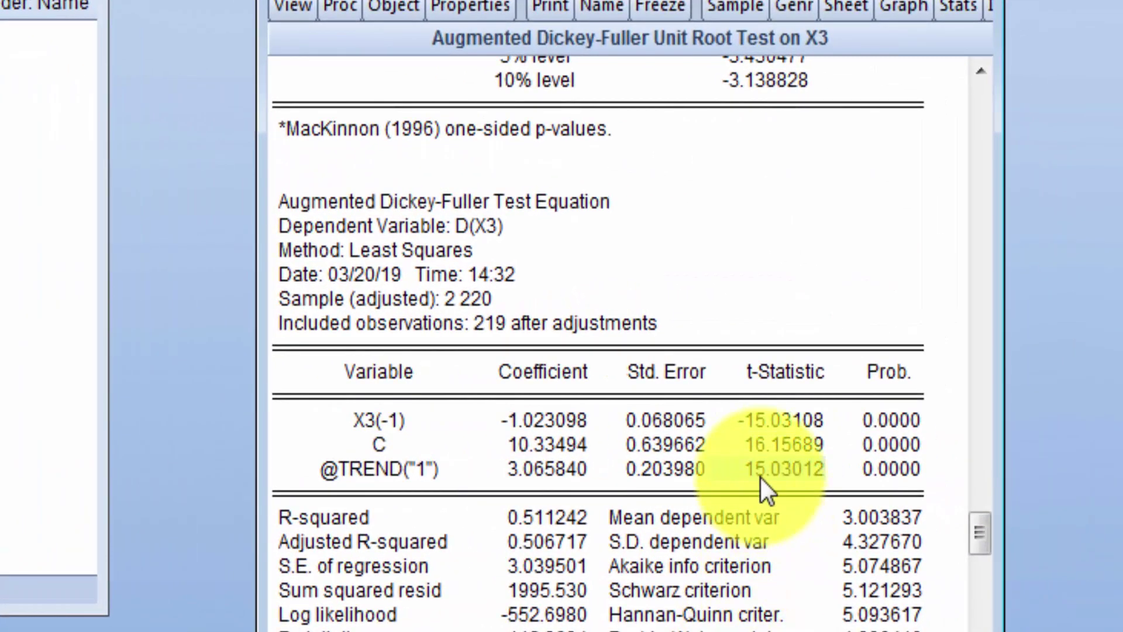
click(763, 474)
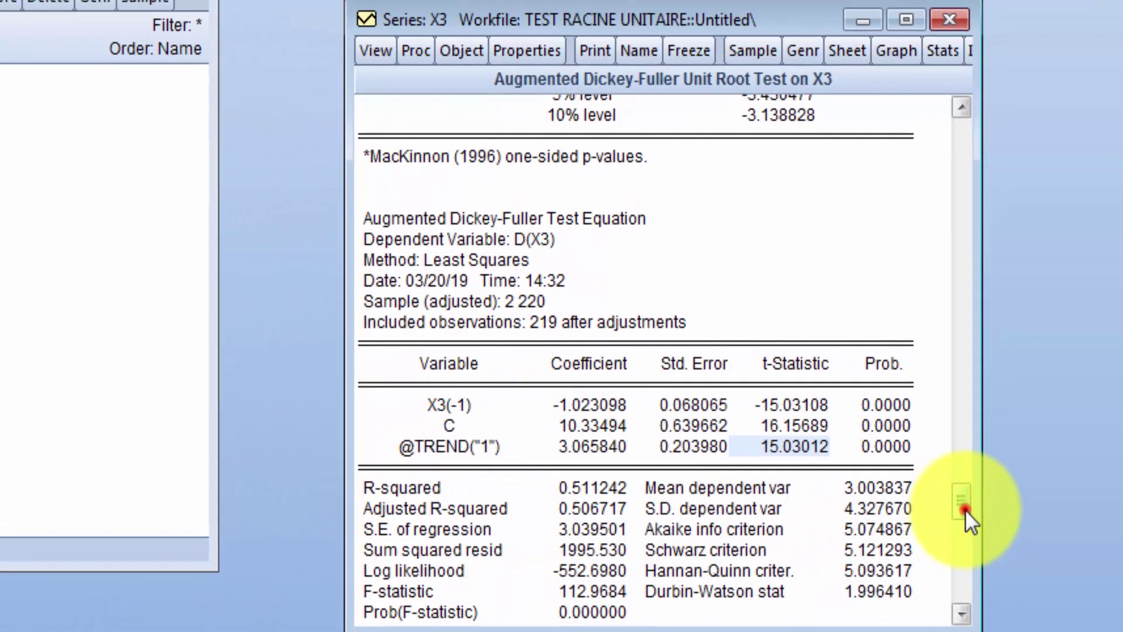
drag(971, 475, 959, 168)
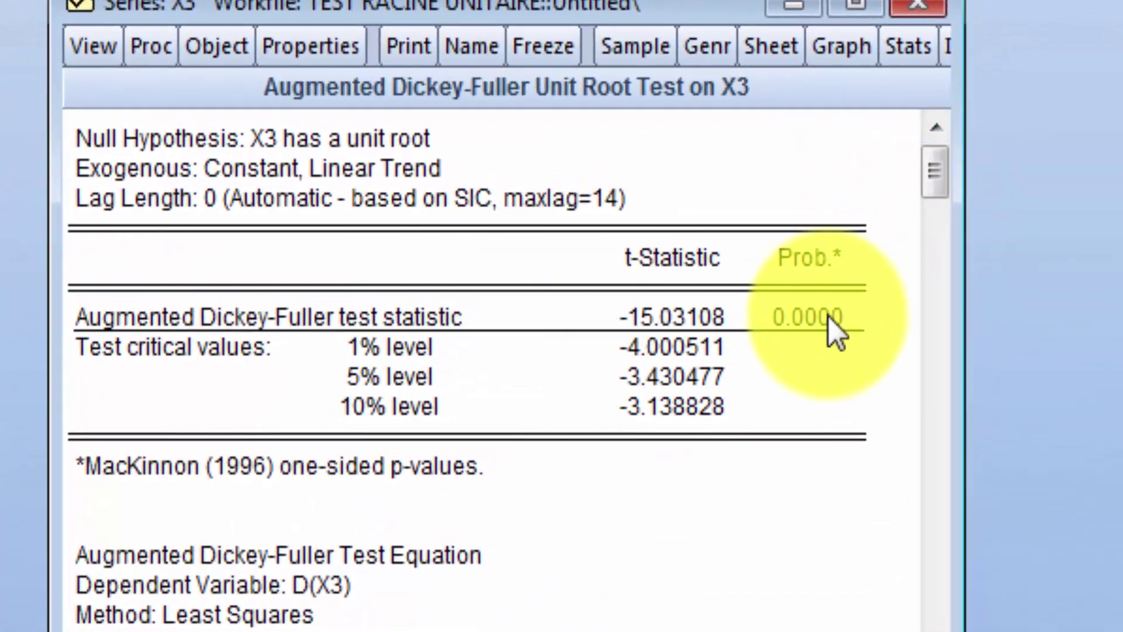
click(842, 306)
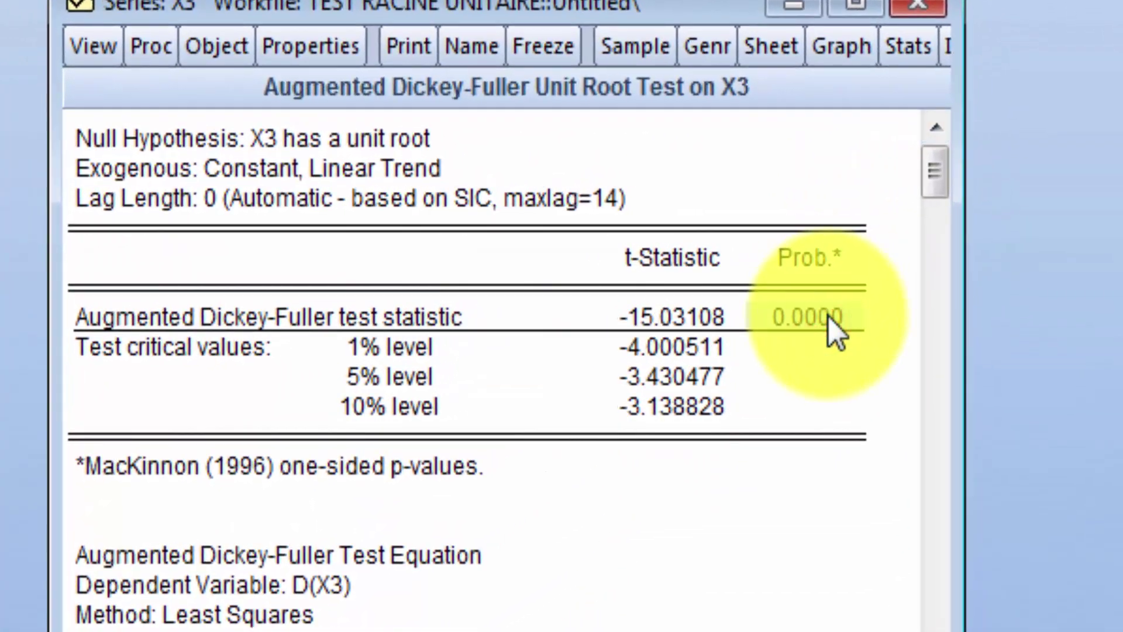